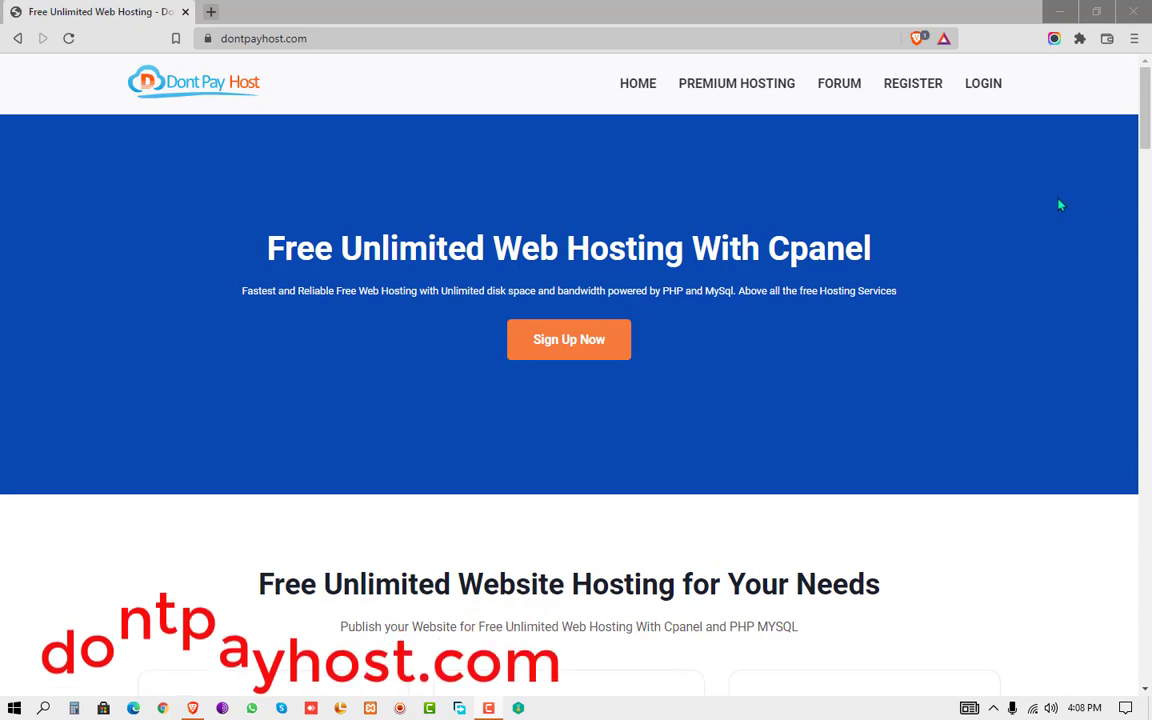
- Go to the Dont Pay Host login page via the LOGIN link in the top navigation
left_click(983, 84)
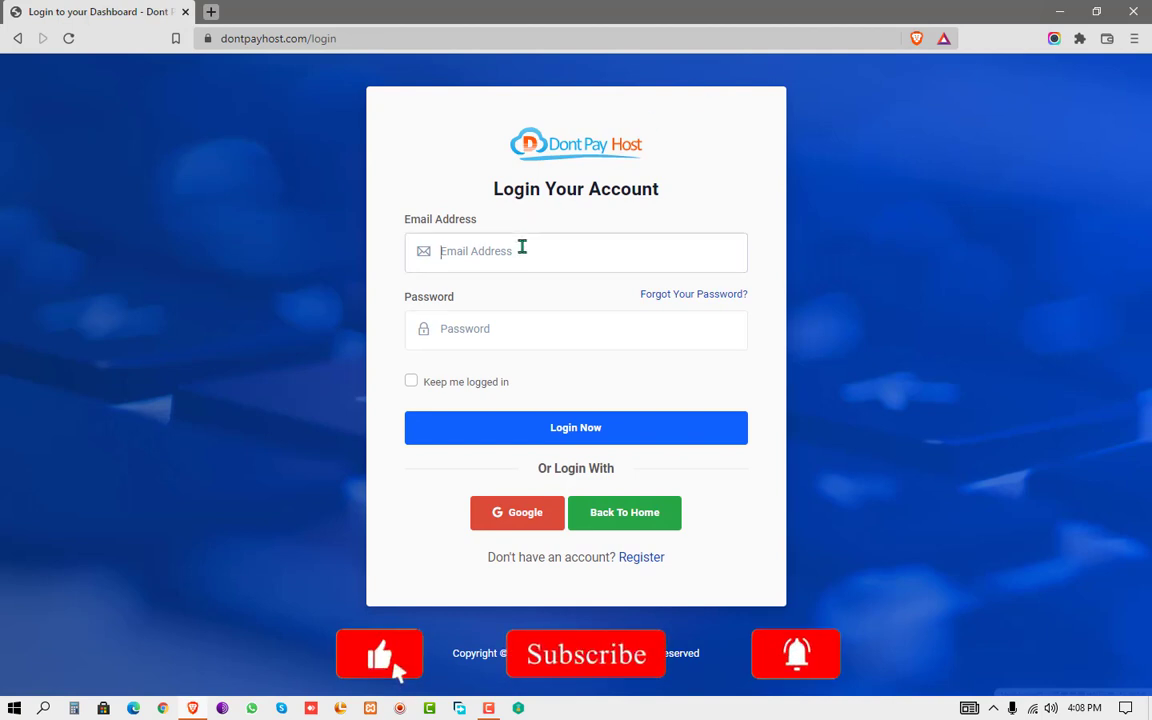
- Log in with the account e-mail and password, then open Manage for mytech.ezzeblog.com
key("ctrl+v")
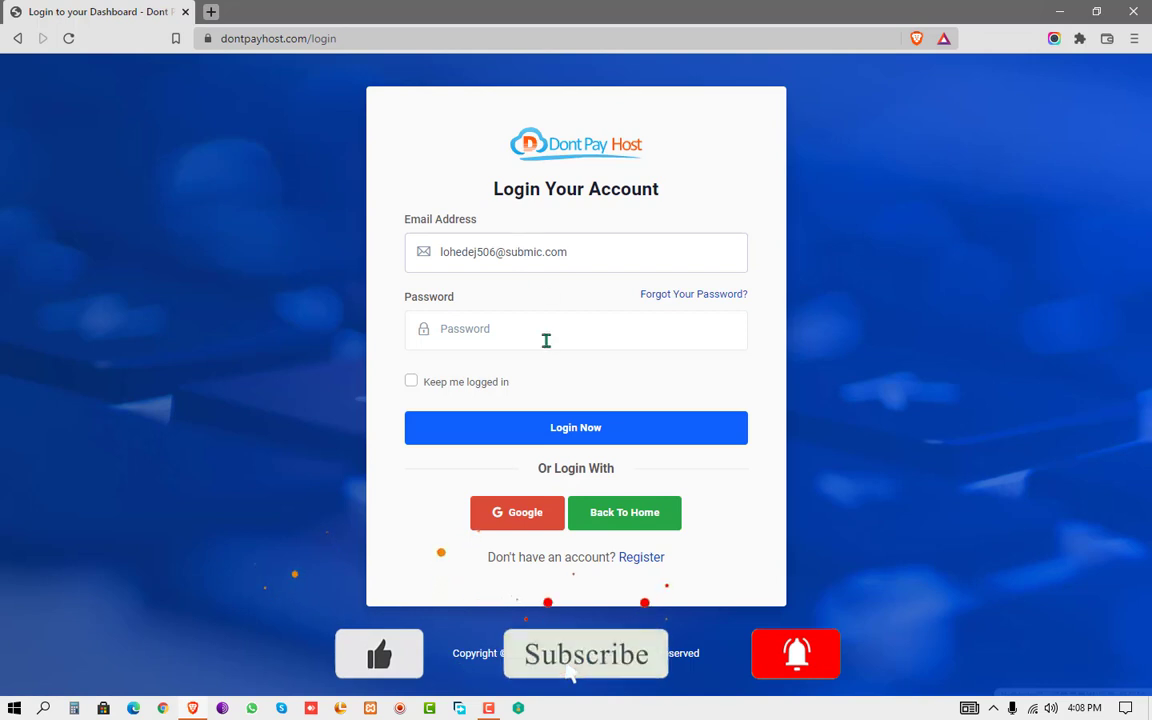
left_click(546, 339)
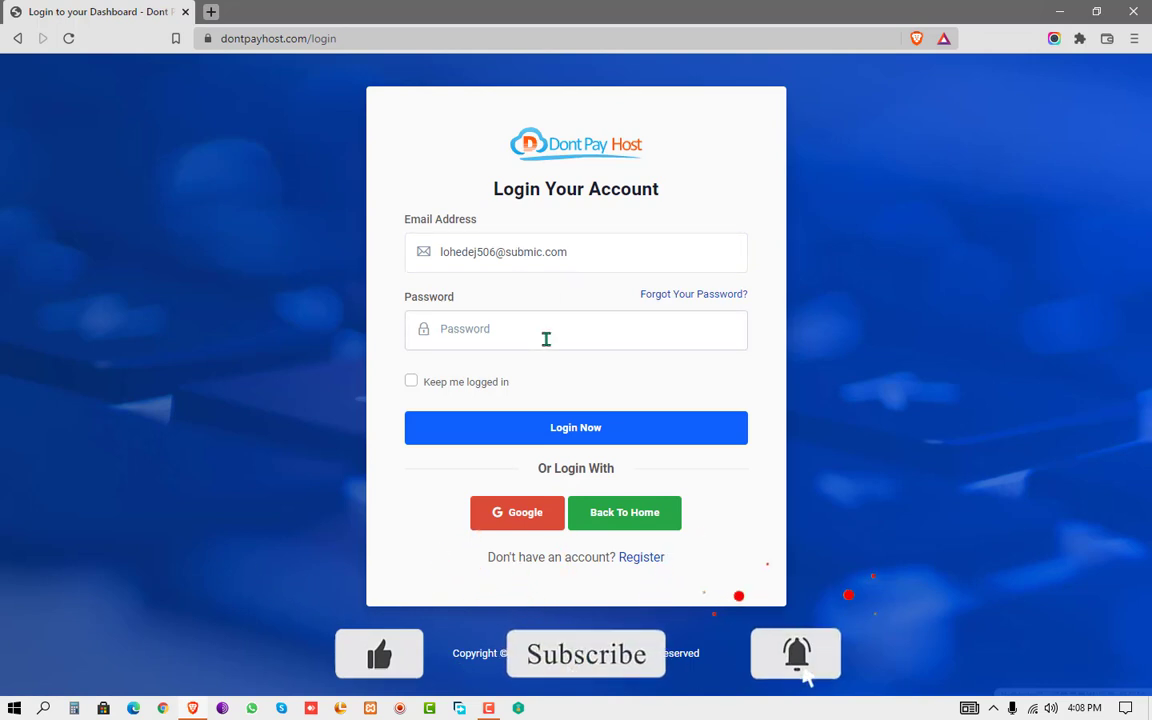
type("•")
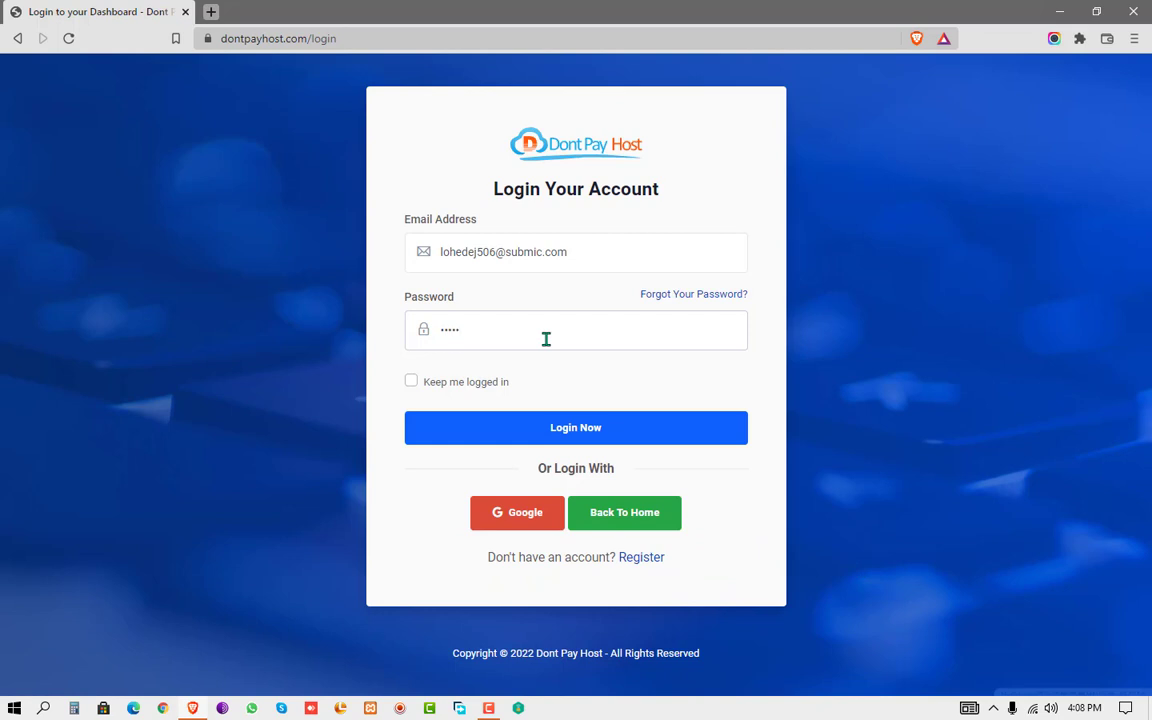
type("••••••")
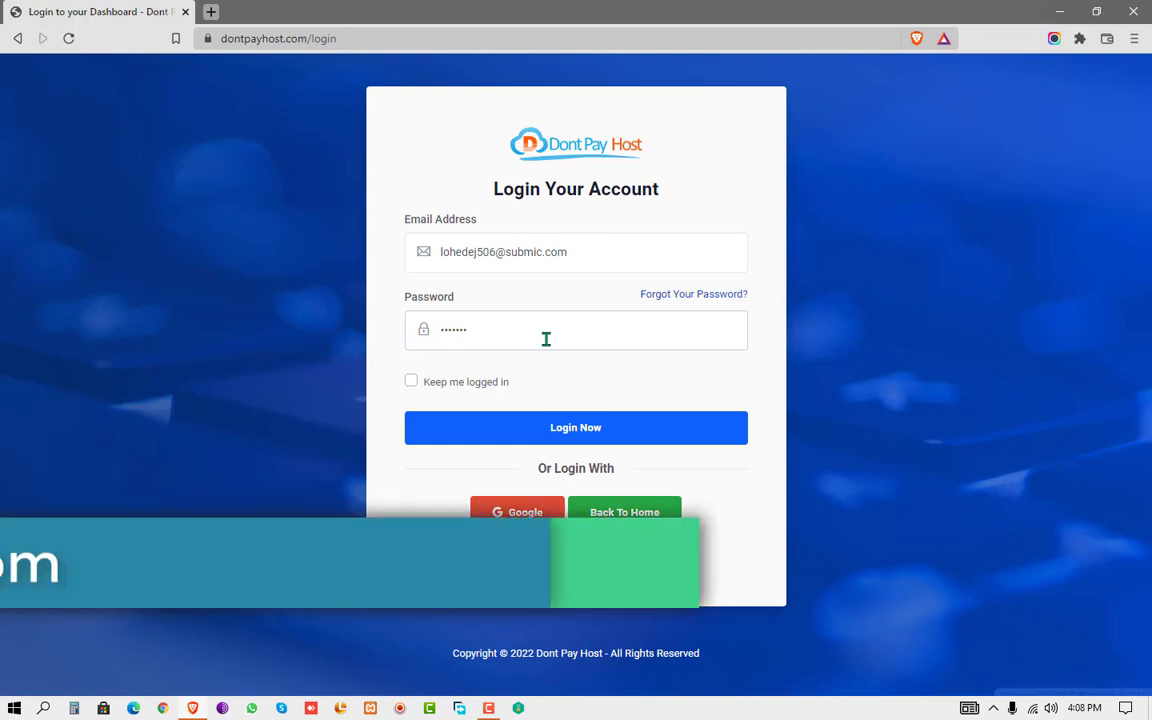
type("••••")
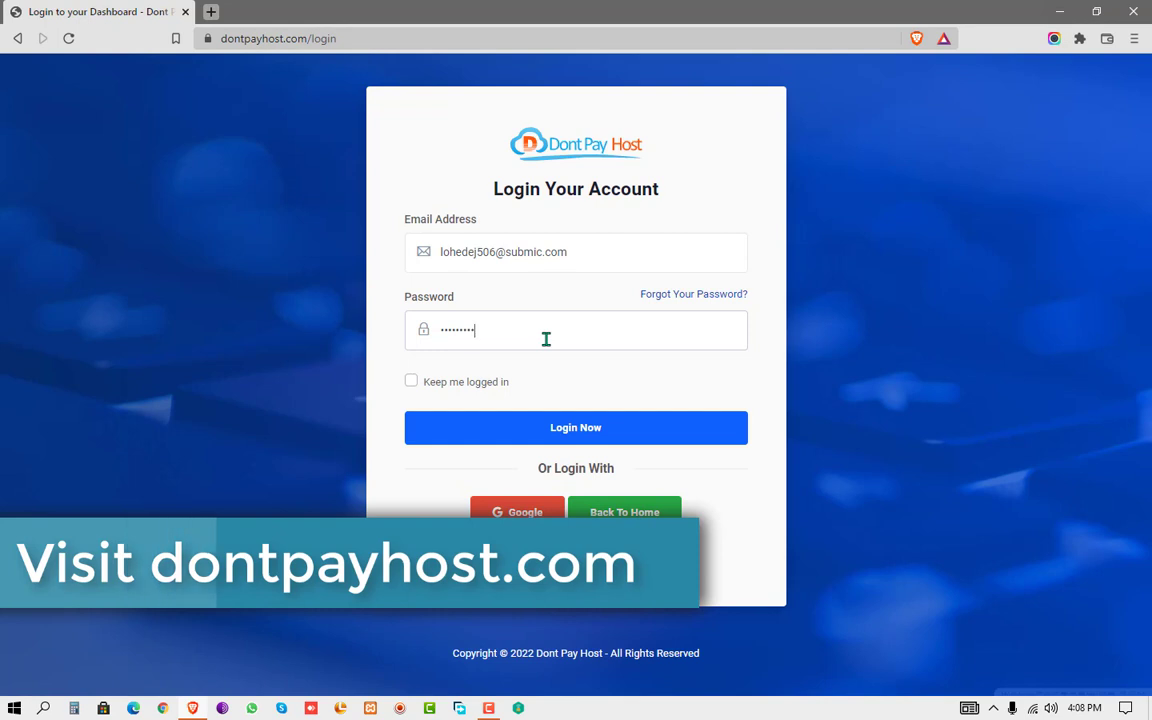
key("Return")
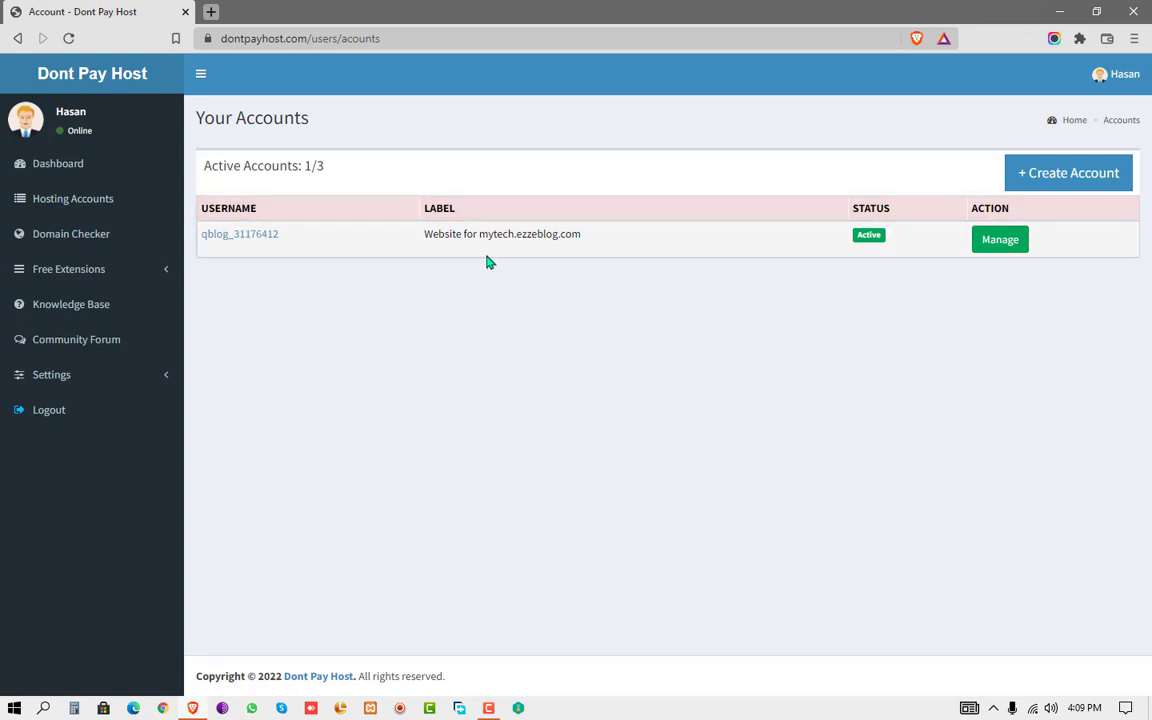
left_click(987, 242)
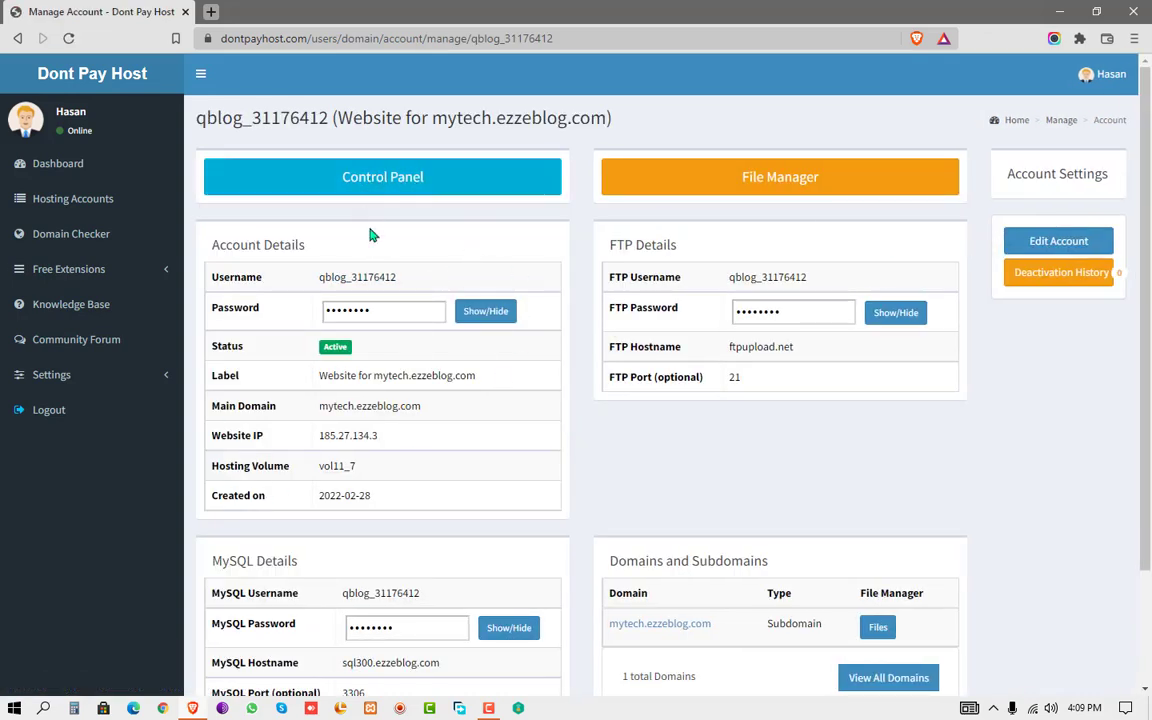
- Open mytech.ezzeblog.com in a new tab and view its Welcome to Dont Pay Host page
scroll(1149, 362, "down", 1)
scroll(1149, 362, "down", 2)
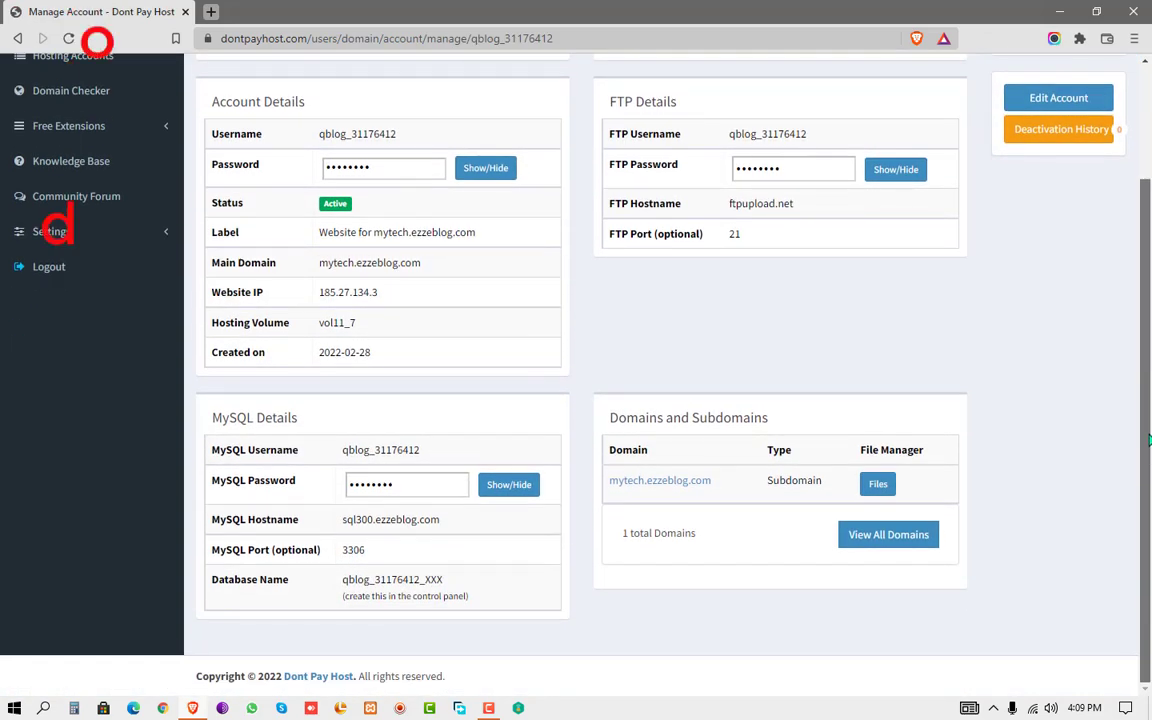
scroll(1149, 362, "up", 1)
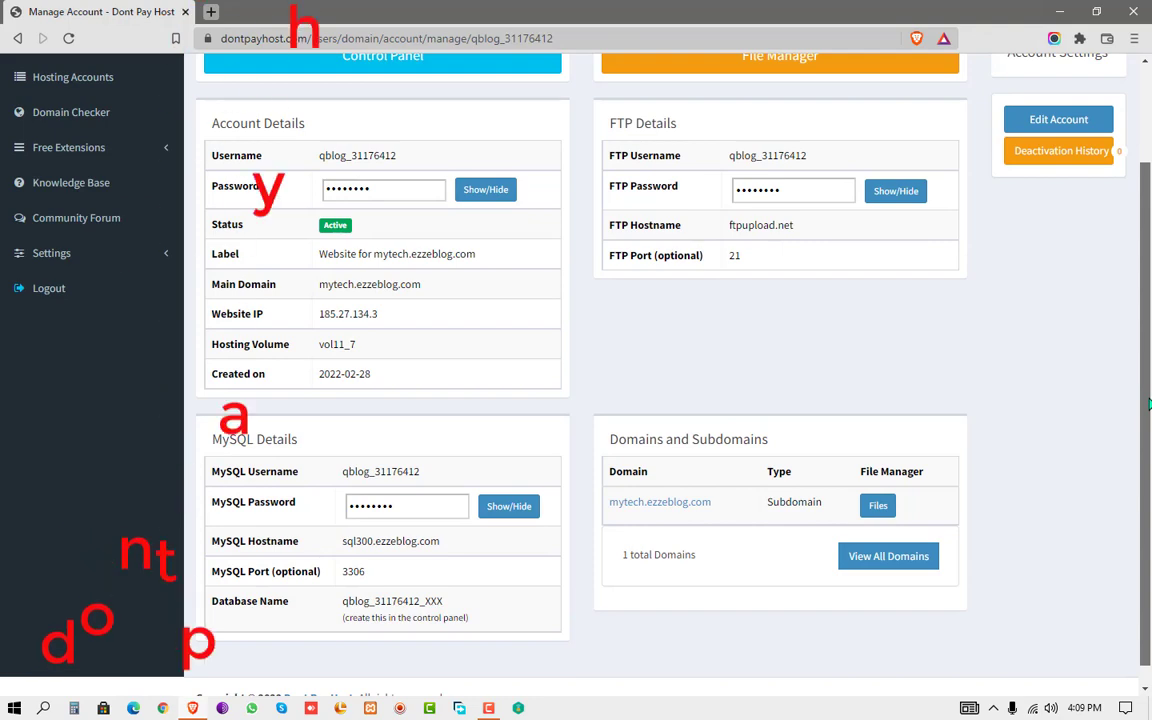
left_click(640, 508)
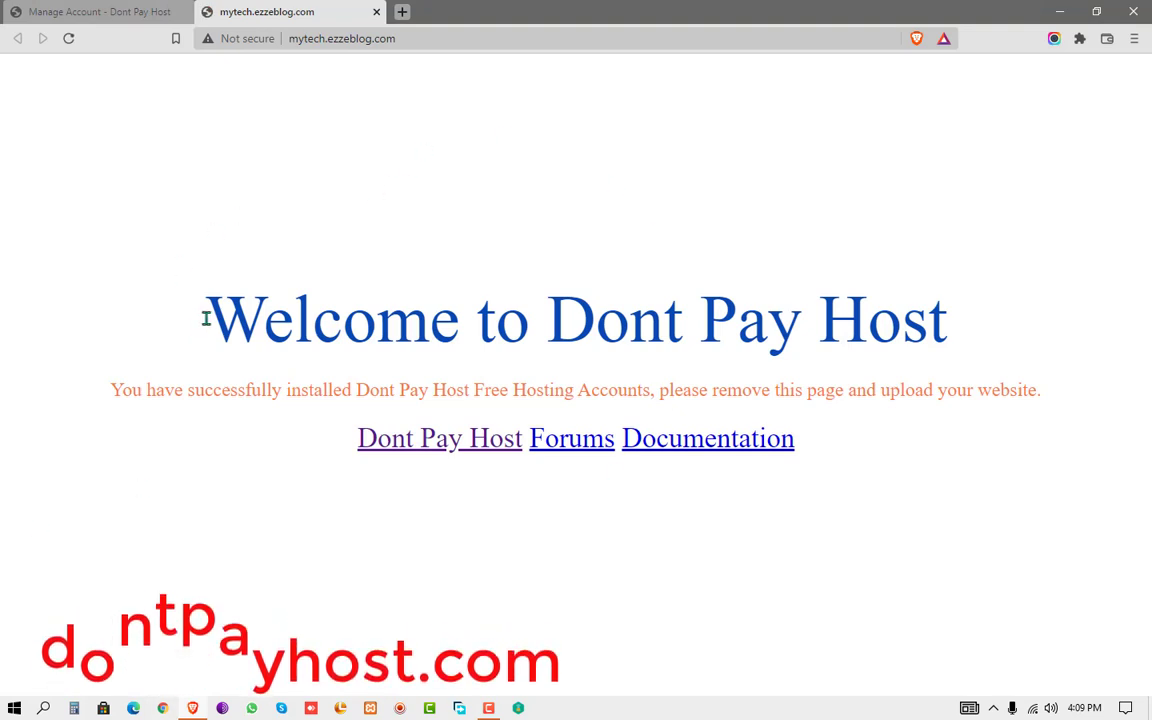
left_click_drag(206, 318, 967, 321)
left_click(887, 315)
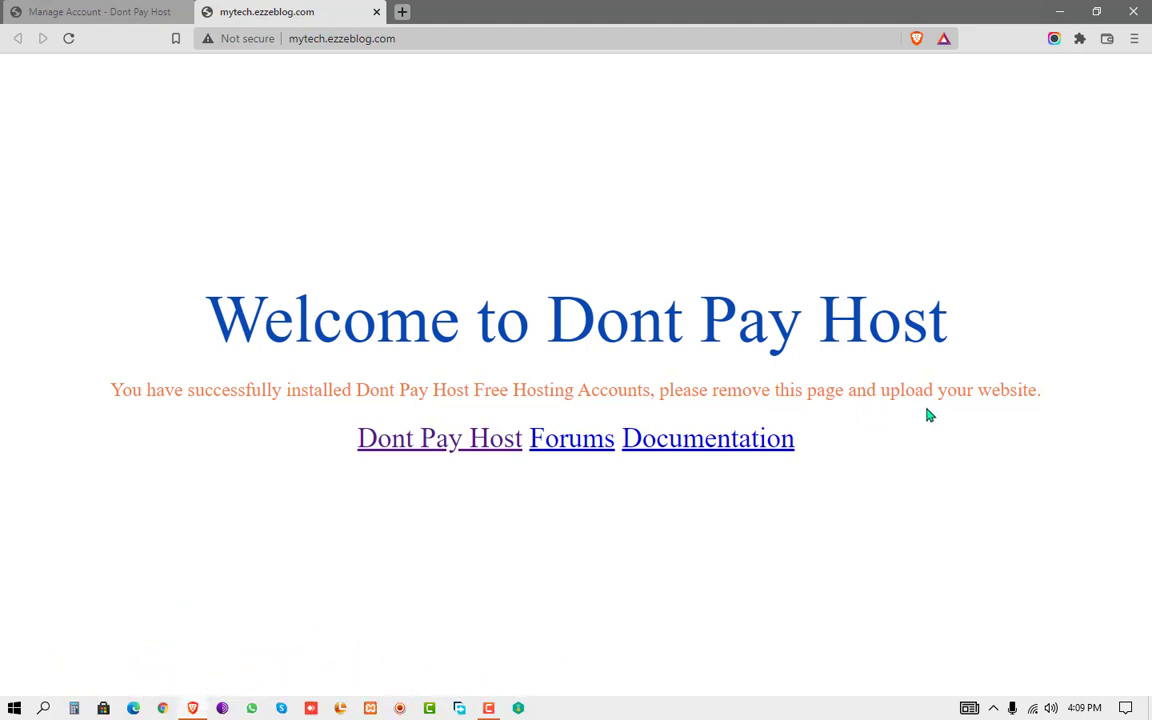
left_click(147, 8)
- Close the site tab and go to the hosting account's Edit Account page
left_click(376, 11)
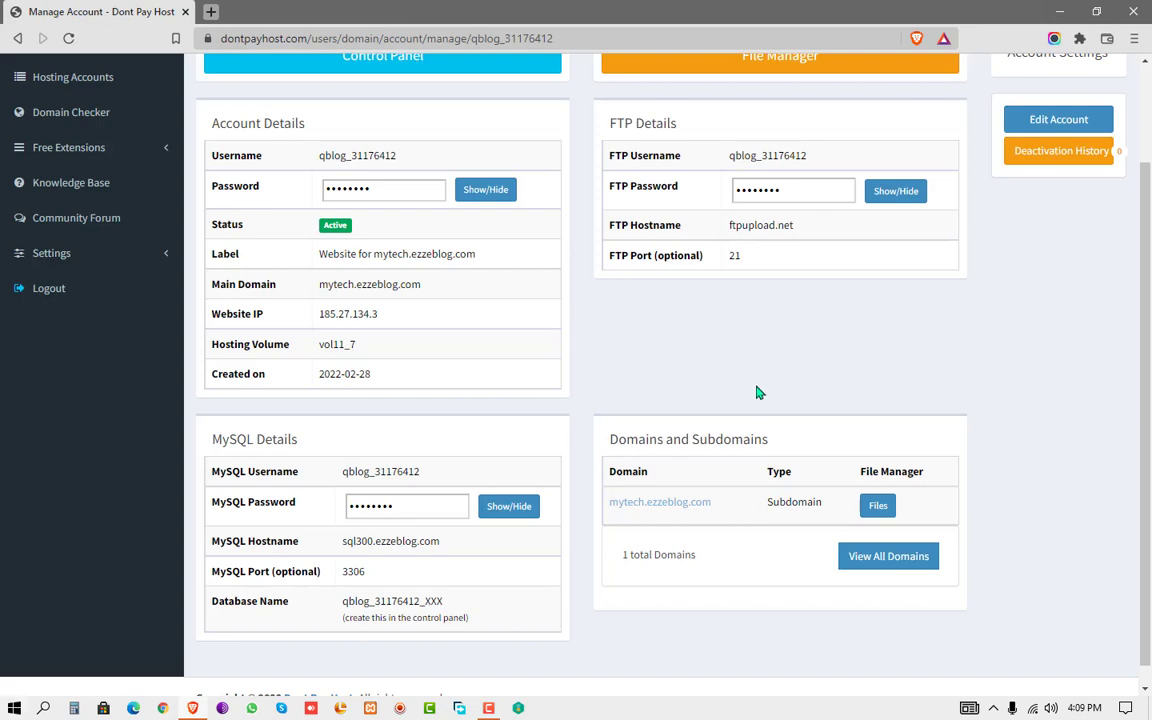
scroll(551, 419, "up", 2)
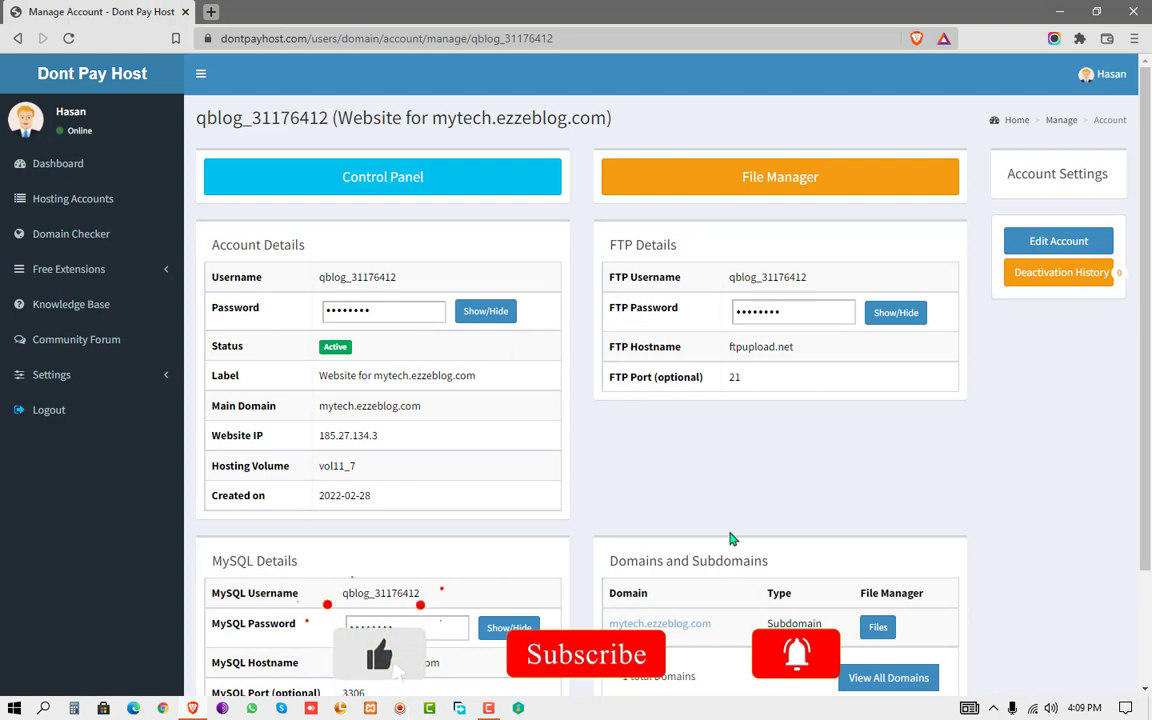
left_click(1045, 246)
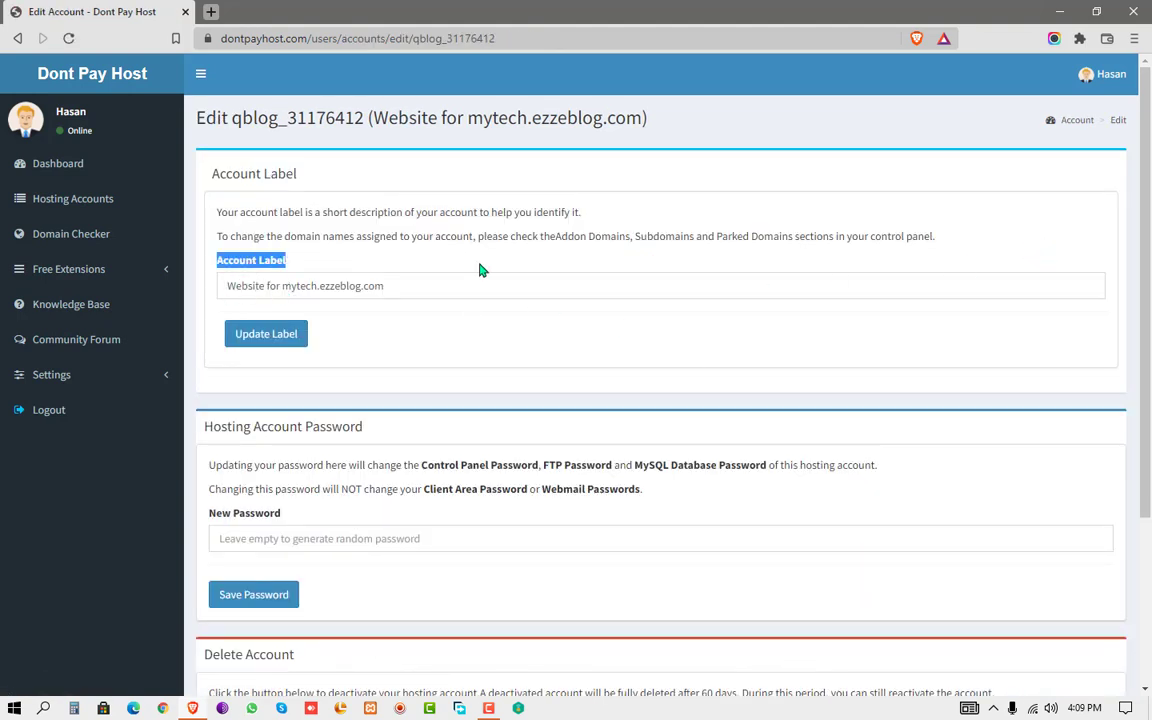
- Remove 'Website for ' from the Account Label so it reads mytech.ezzeblog.com, and update it
left_click(409, 285)
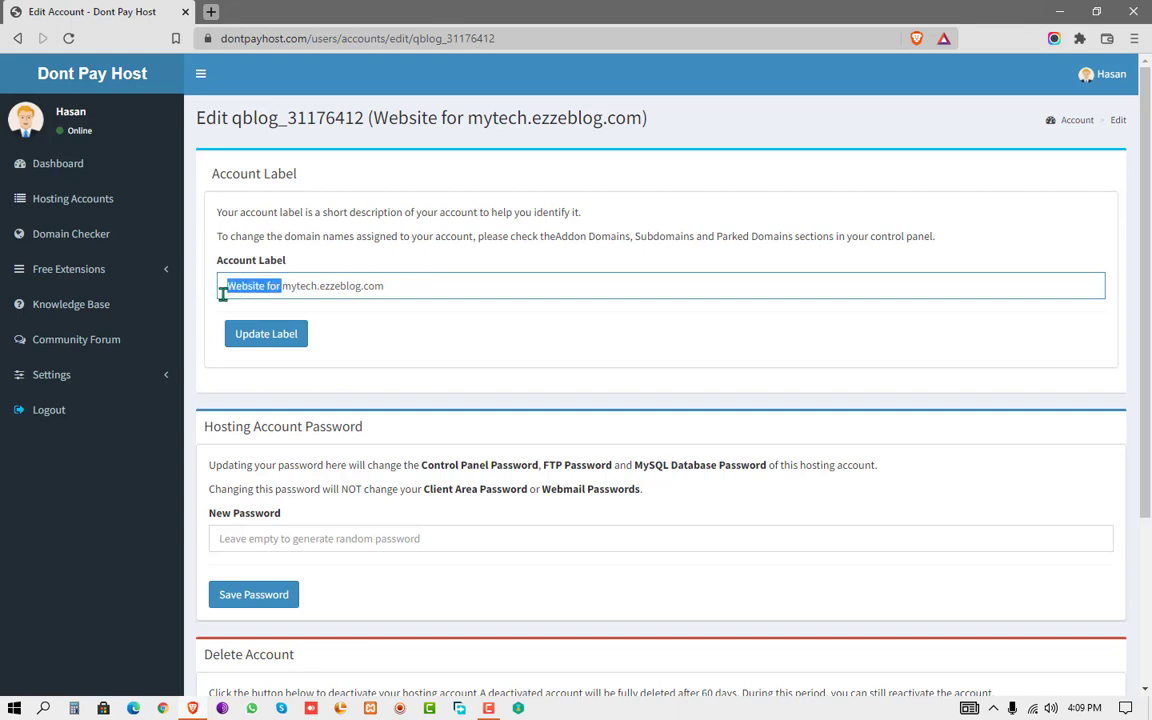
key("BackSpace")
left_click(284, 340)
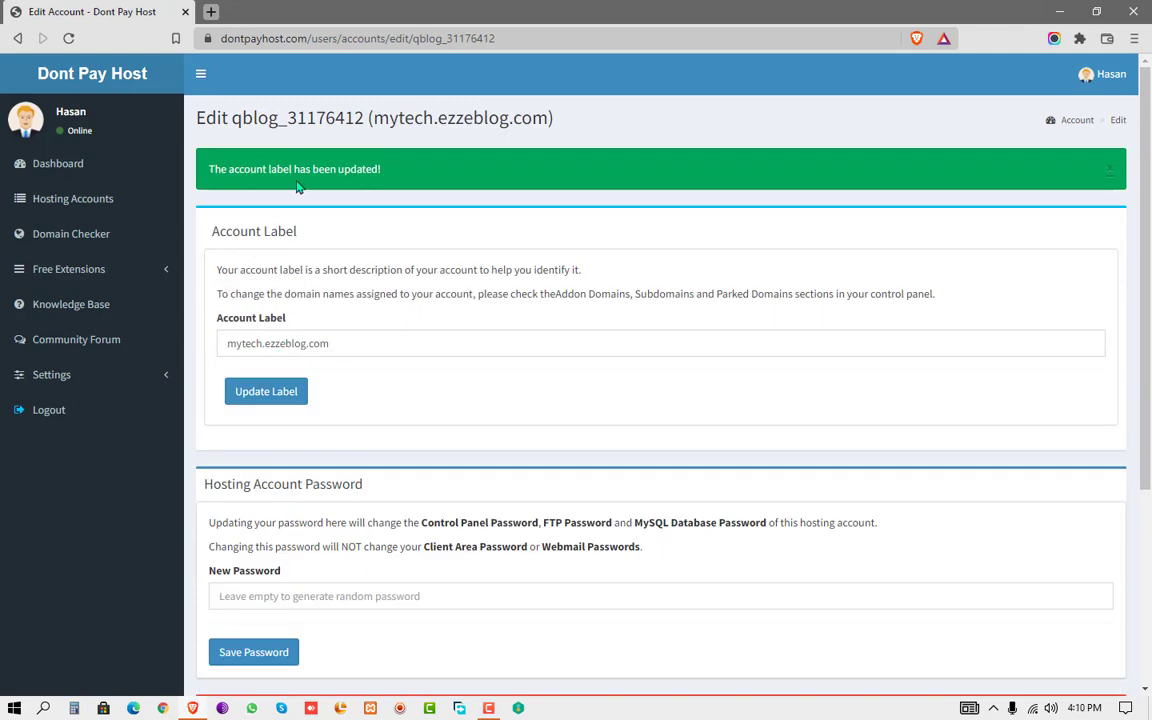
scroll(442, 265, "down", 2)
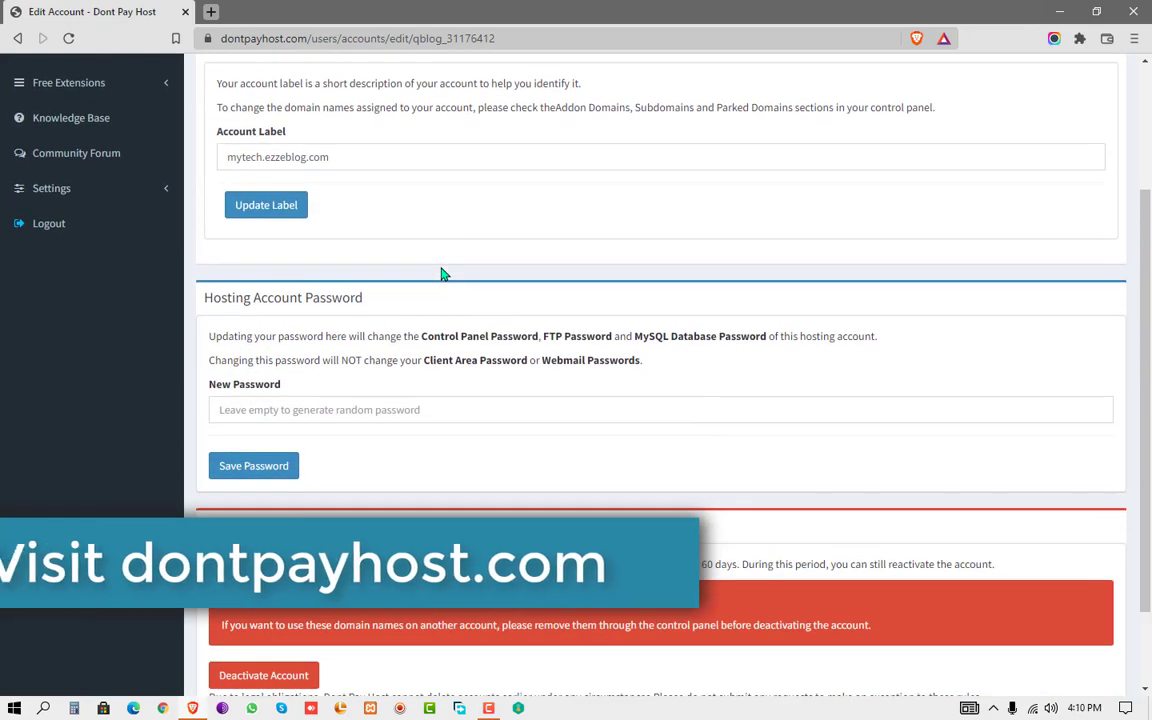
scroll(442, 272, "down", 1)
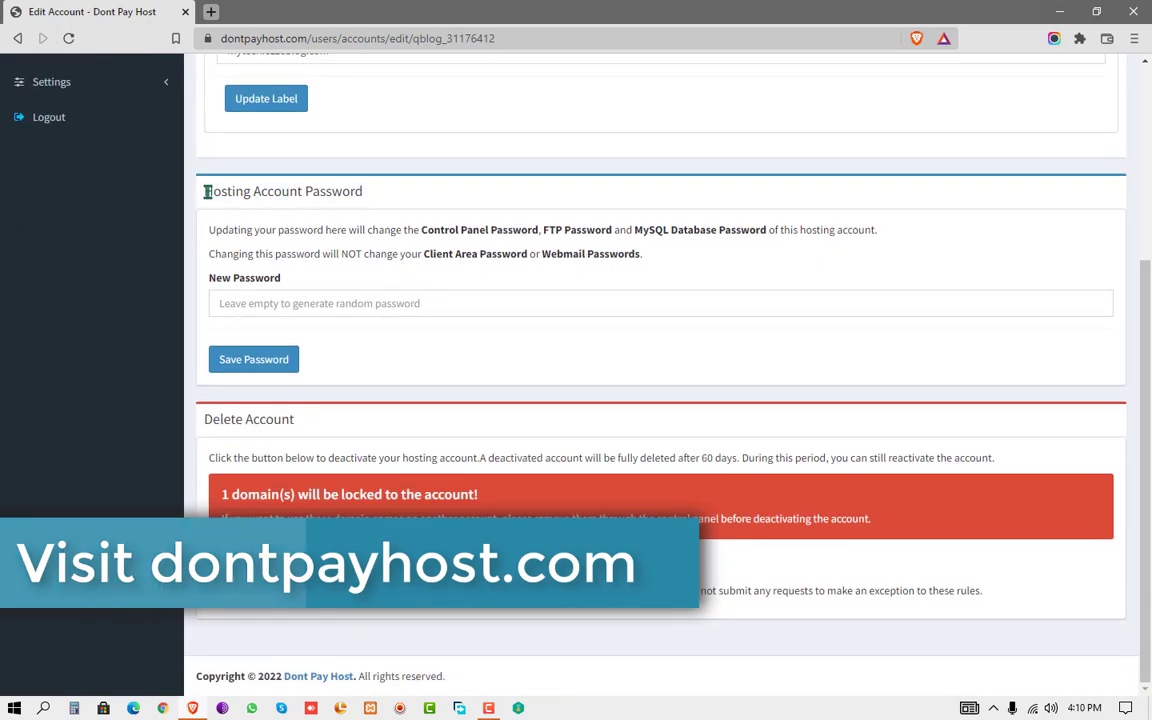
left_click_drag(207, 191, 381, 195)
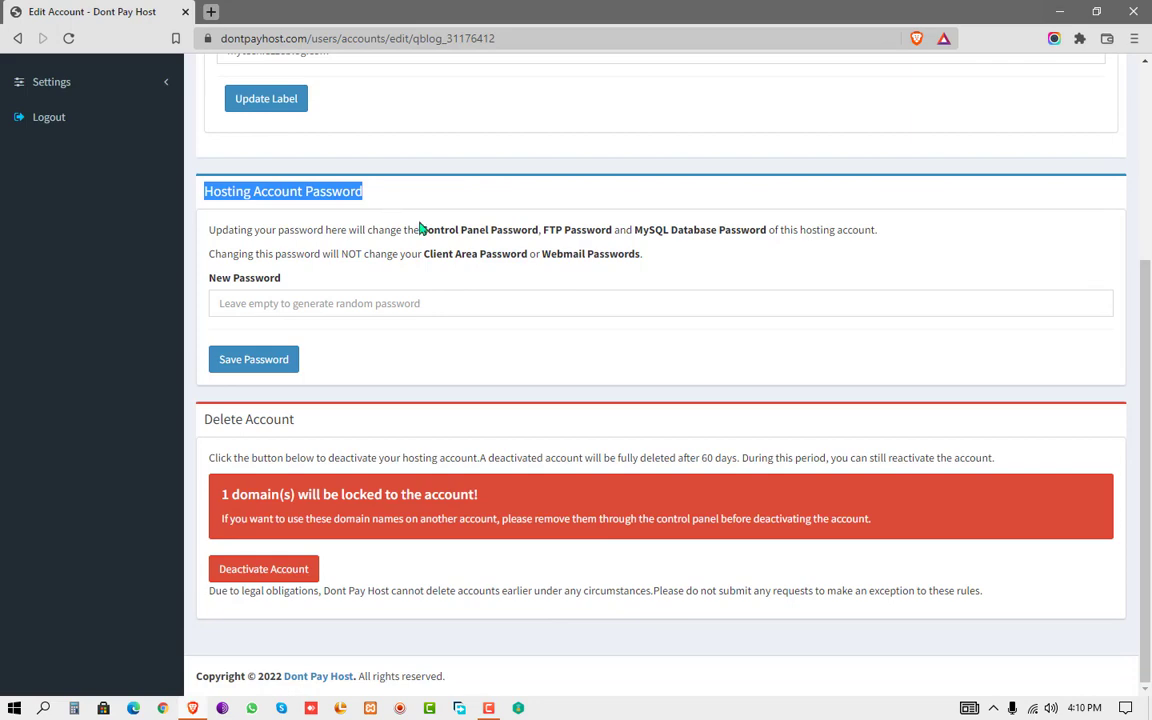
scroll(55, 78, "up", 1)
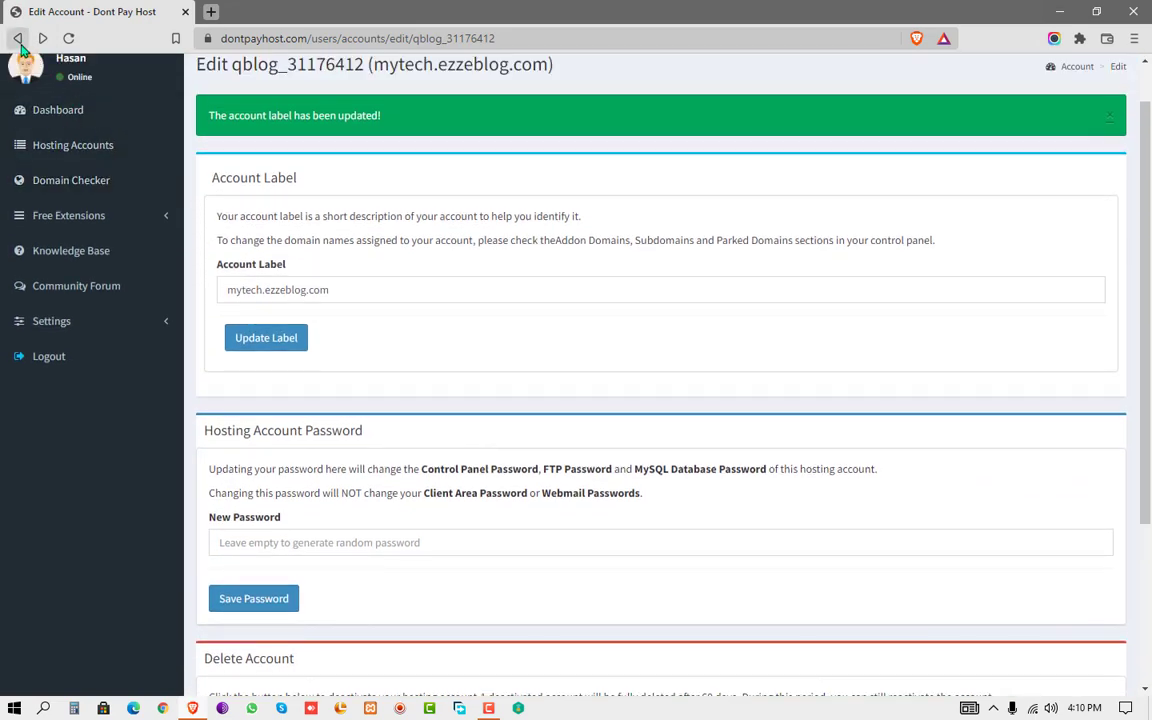
left_click(18, 39)
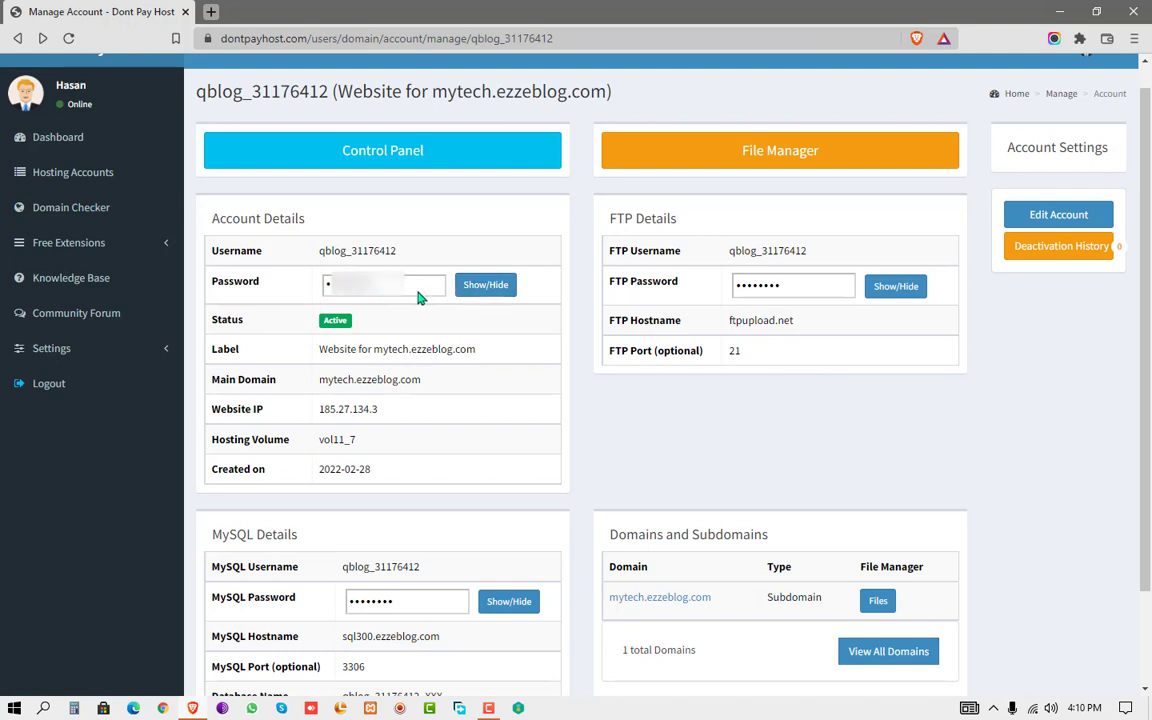
left_click(1015, 218)
scroll(307, 372, "down", 3)
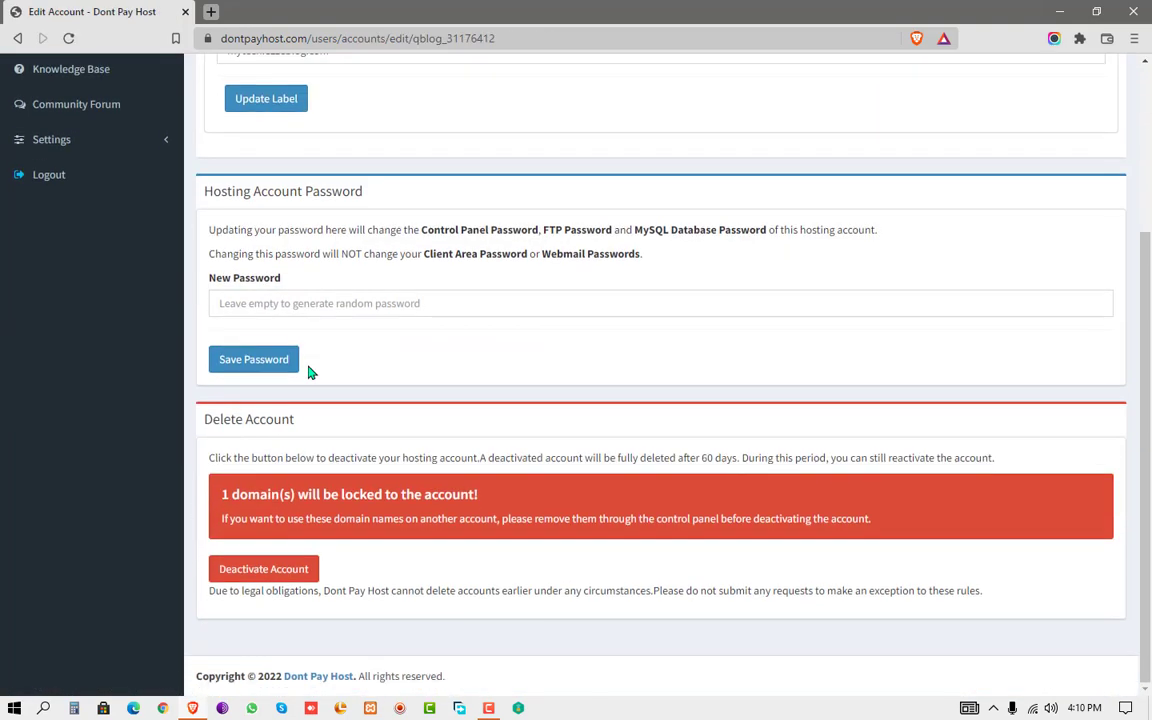
left_click(249, 305)
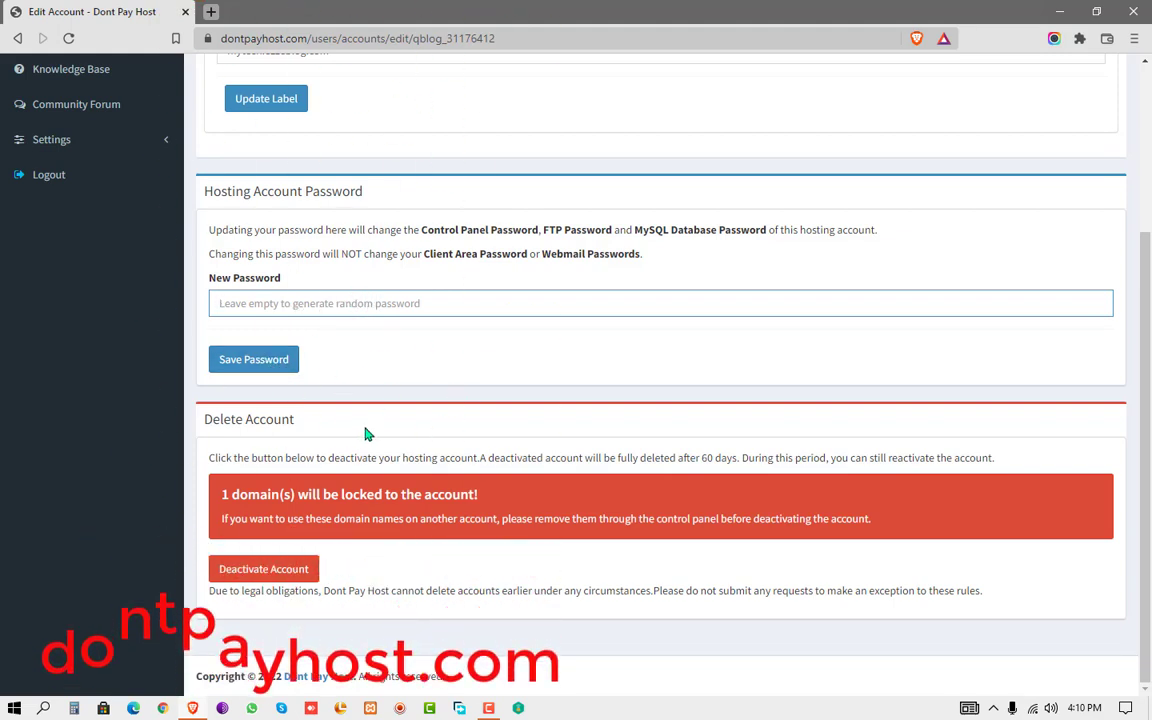
- Start account deactivation, then choose 'No, cancel!' and dismiss the Cancelled notice
left_click(257, 577)
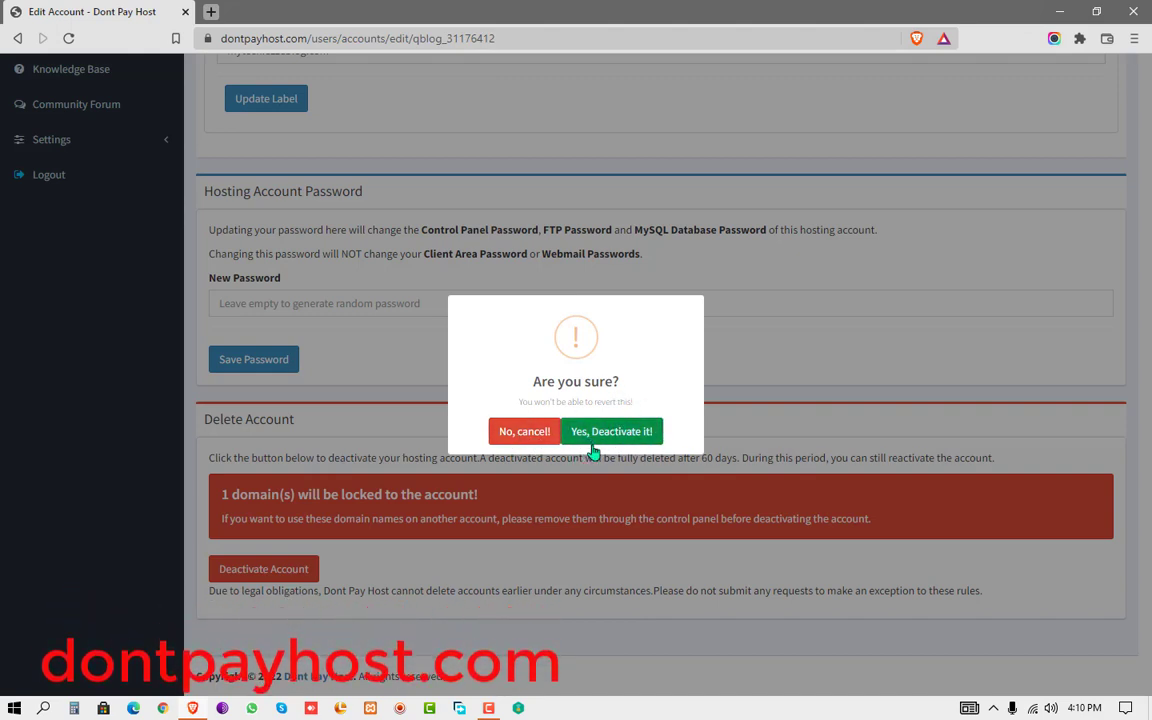
left_click(541, 436)
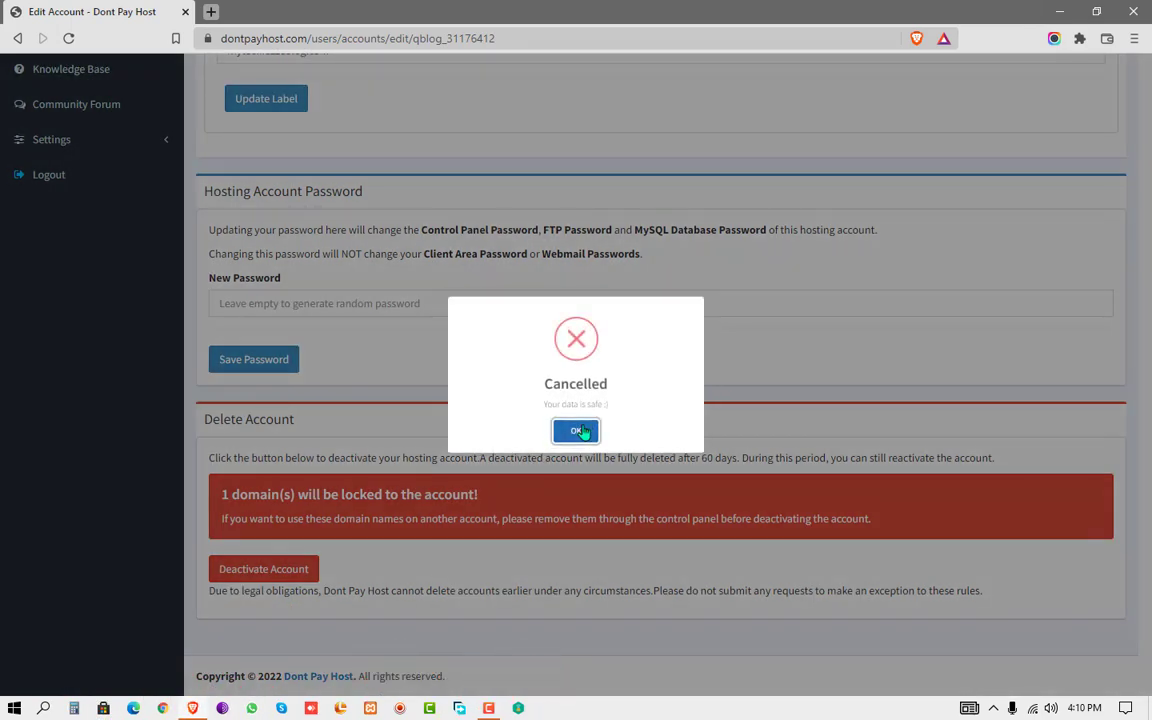
left_click(578, 431)
scroll(581, 429, "up", 3)
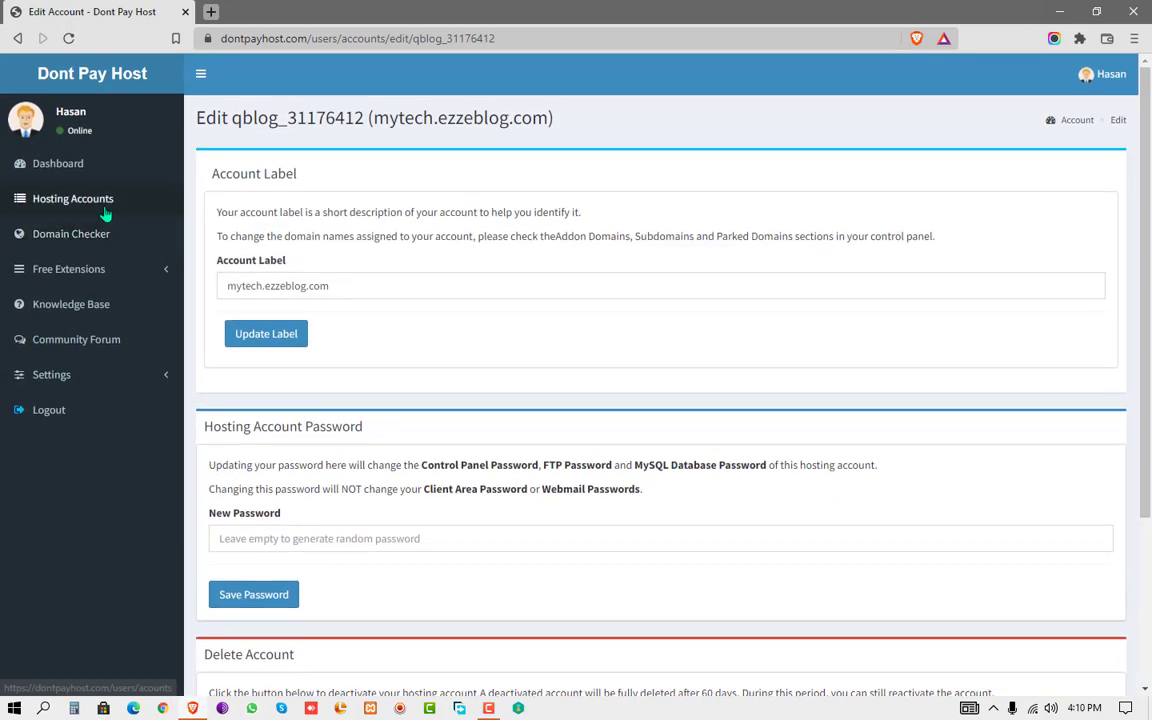
- Go from Hosting Accounts through Manage and Control Panel to VistaPanel's Online File Manager
left_click(105, 212)
left_click(958, 245)
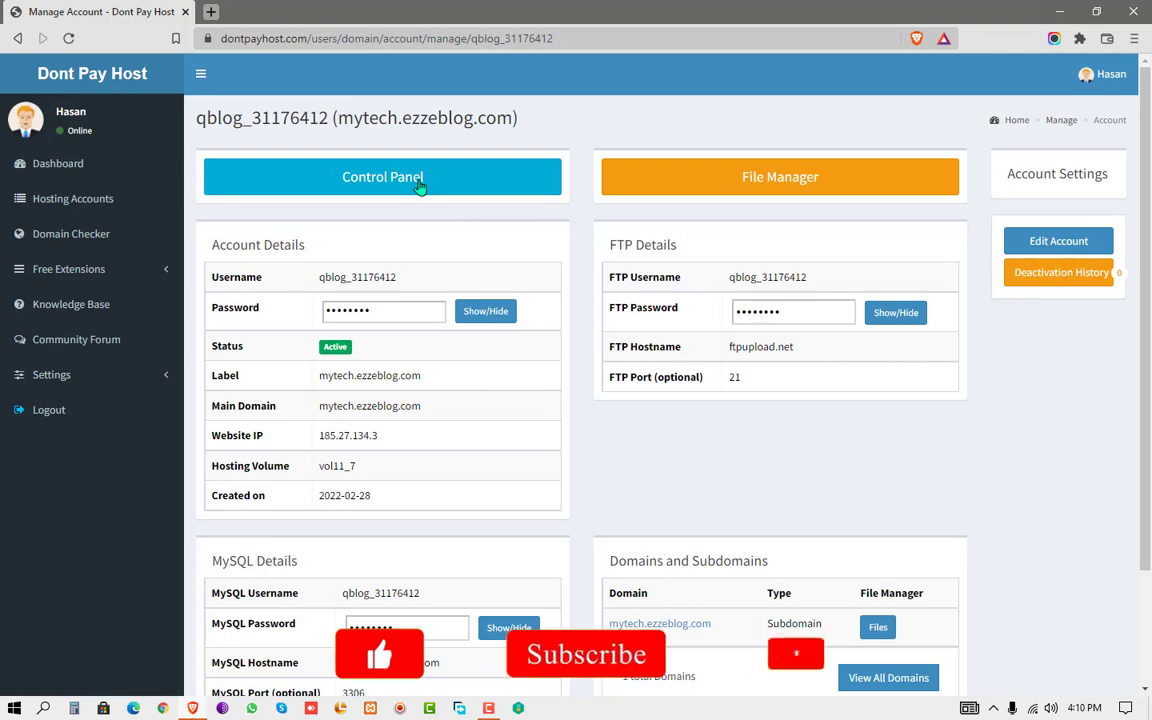
left_click(420, 187)
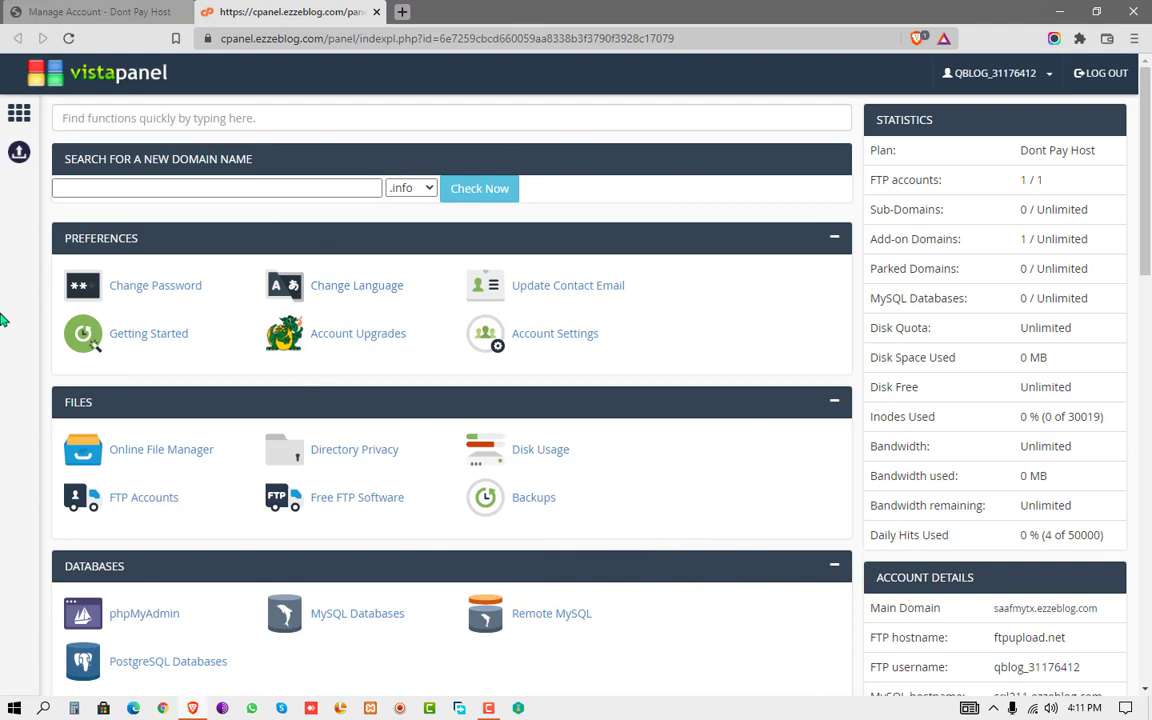
left_click(171, 456)
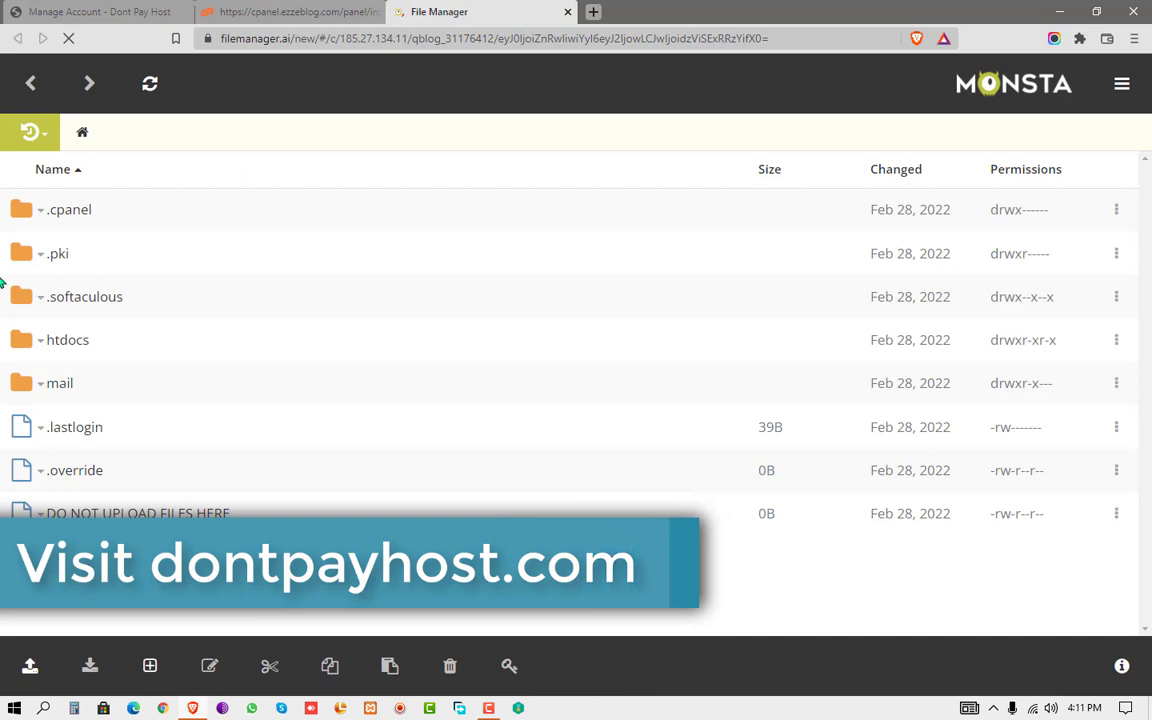
- Open htdocs and delete both default files, index2.html and the placeholder file
left_click(65, 341)
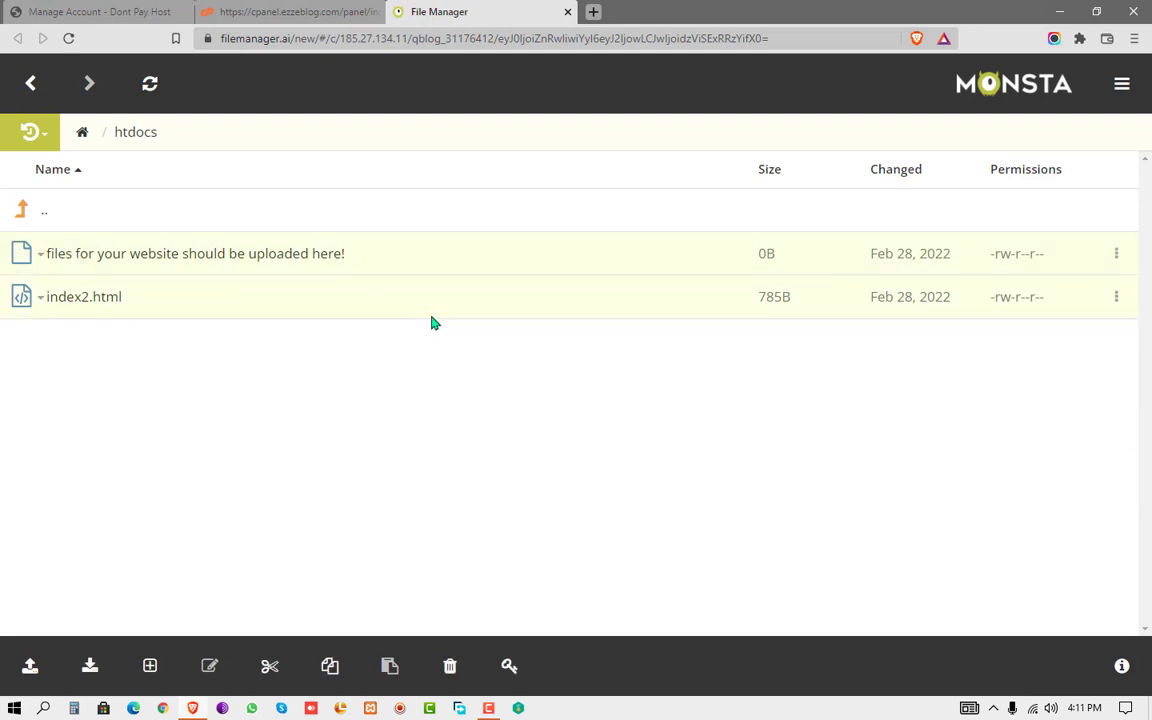
left_click(450, 667)
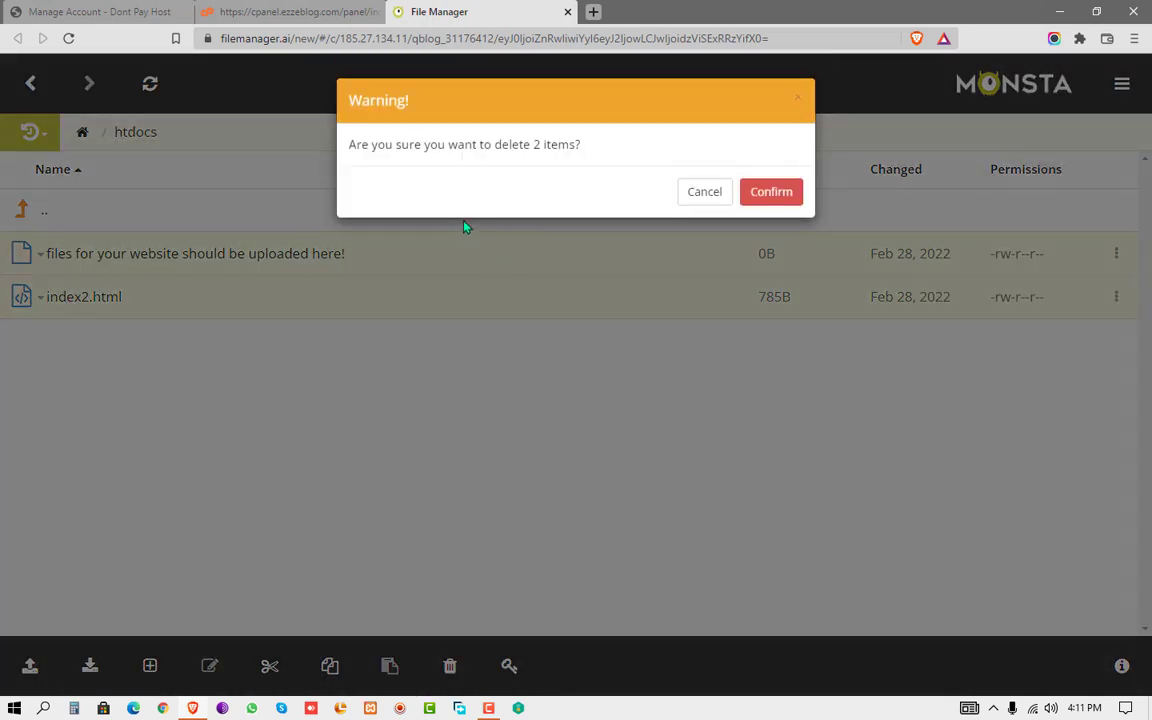
left_click(756, 194)
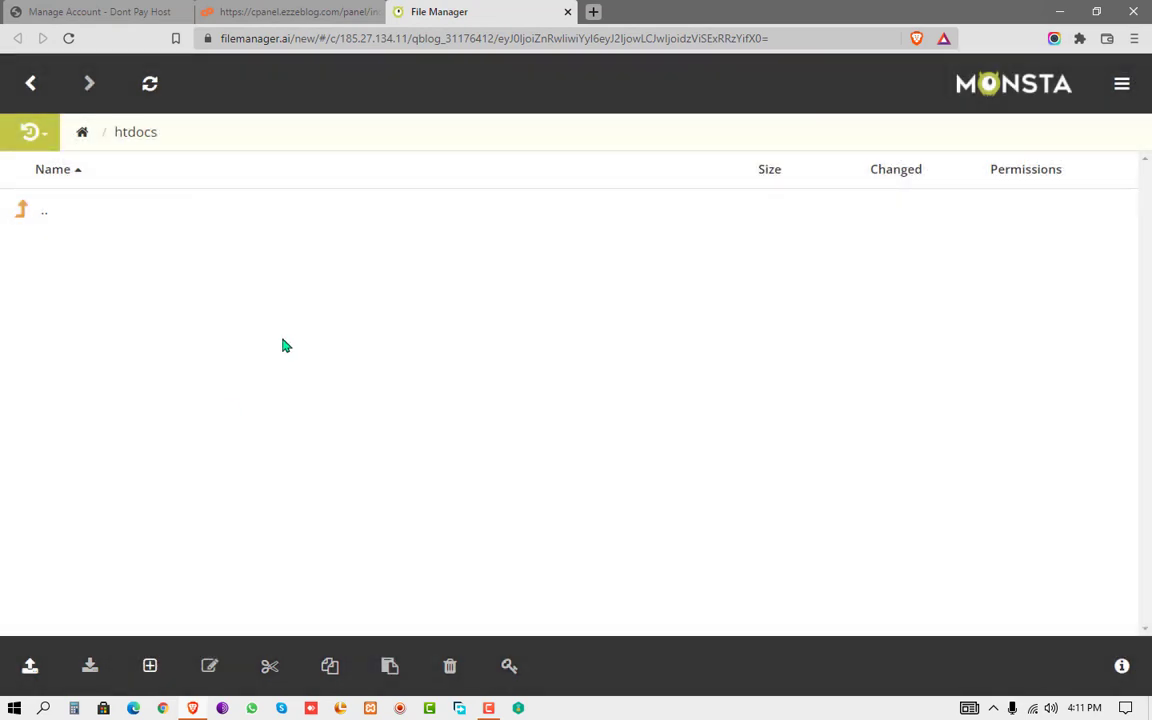
- Open and reload mytech.ezzeblog.com to confirm an empty Directory Listing, then close it
left_click(290, 11)
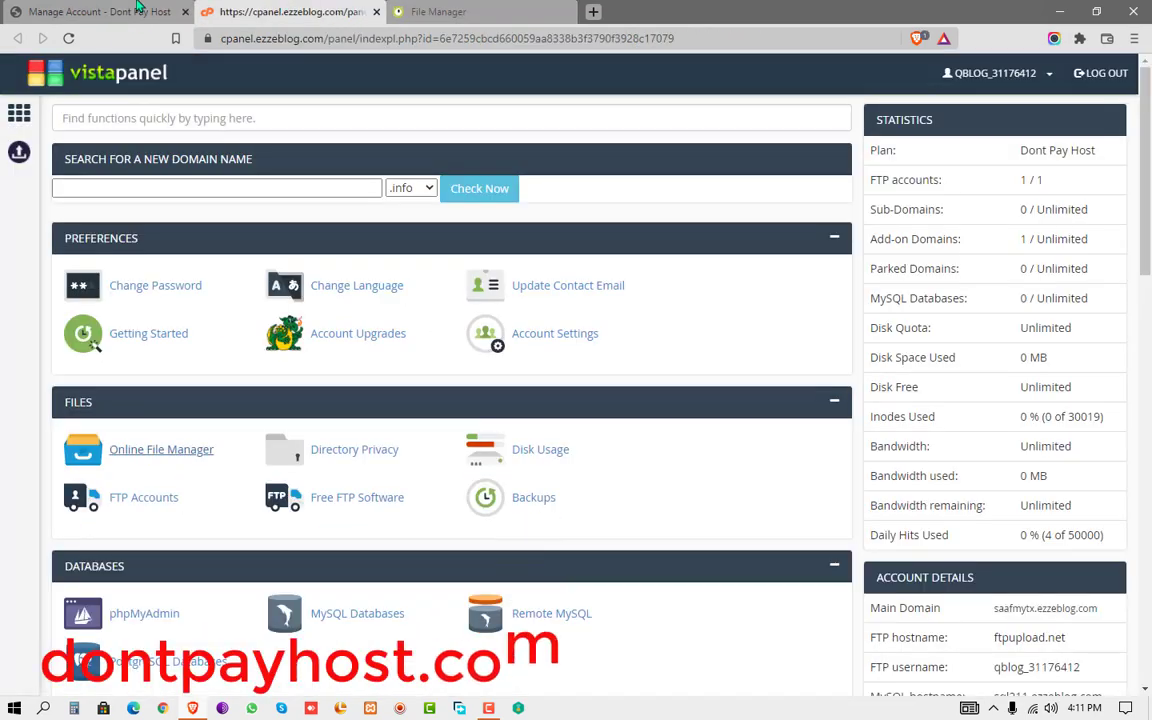
left_click(138, 9)
scroll(688, 538, "down", 3)
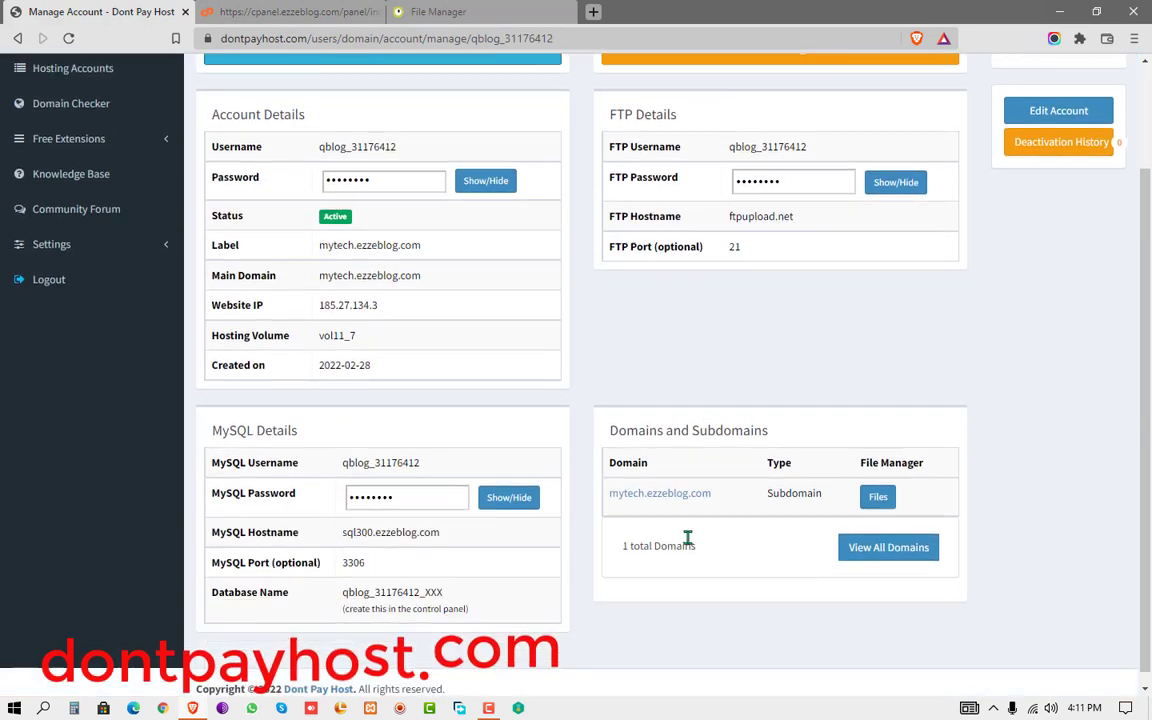
left_click(688, 495)
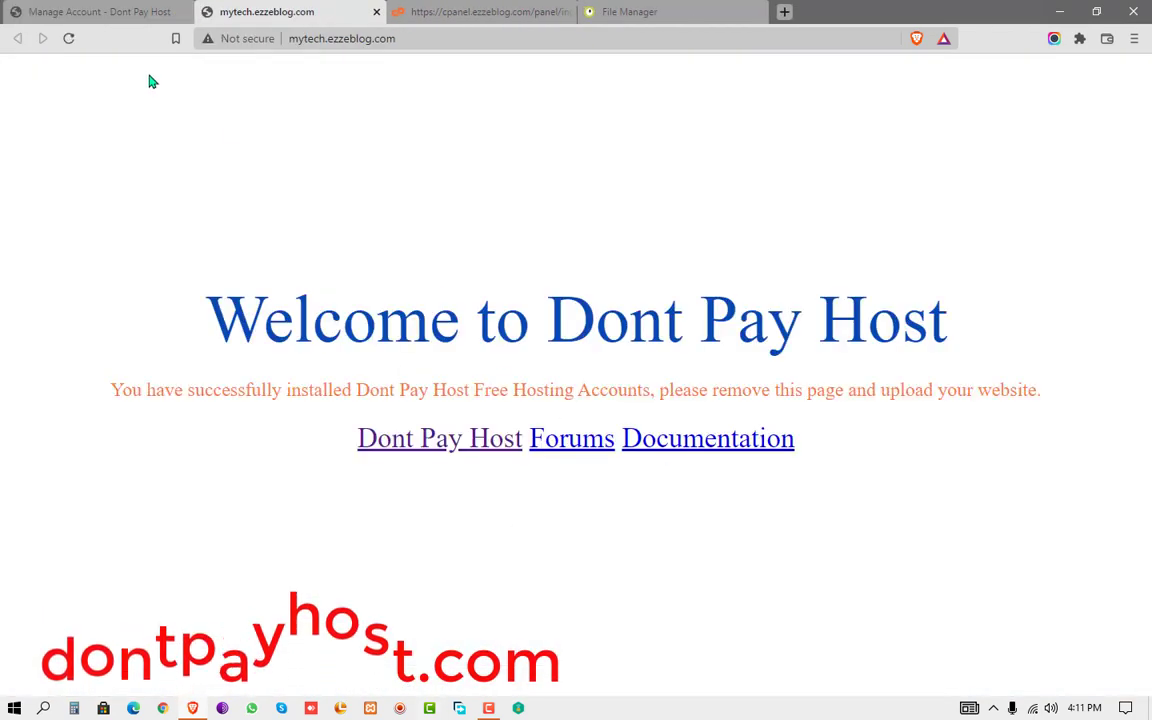
left_click(68, 40)
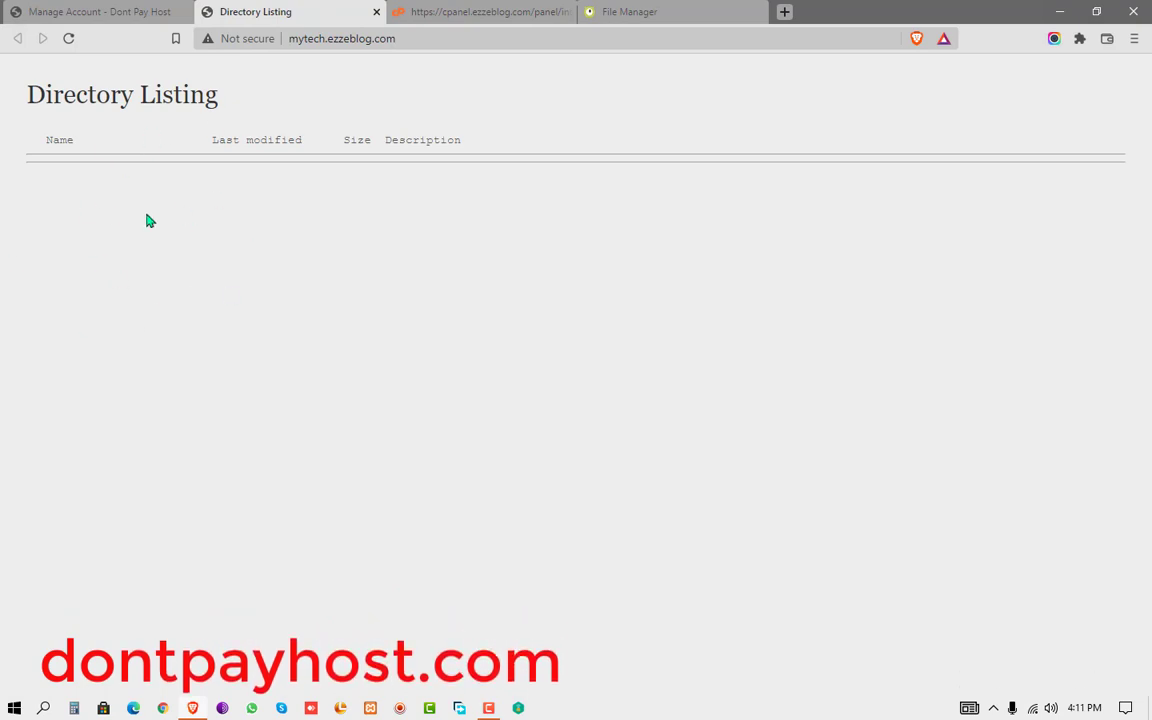
left_click(376, 12)
left_click(368, 12)
left_click(471, 12)
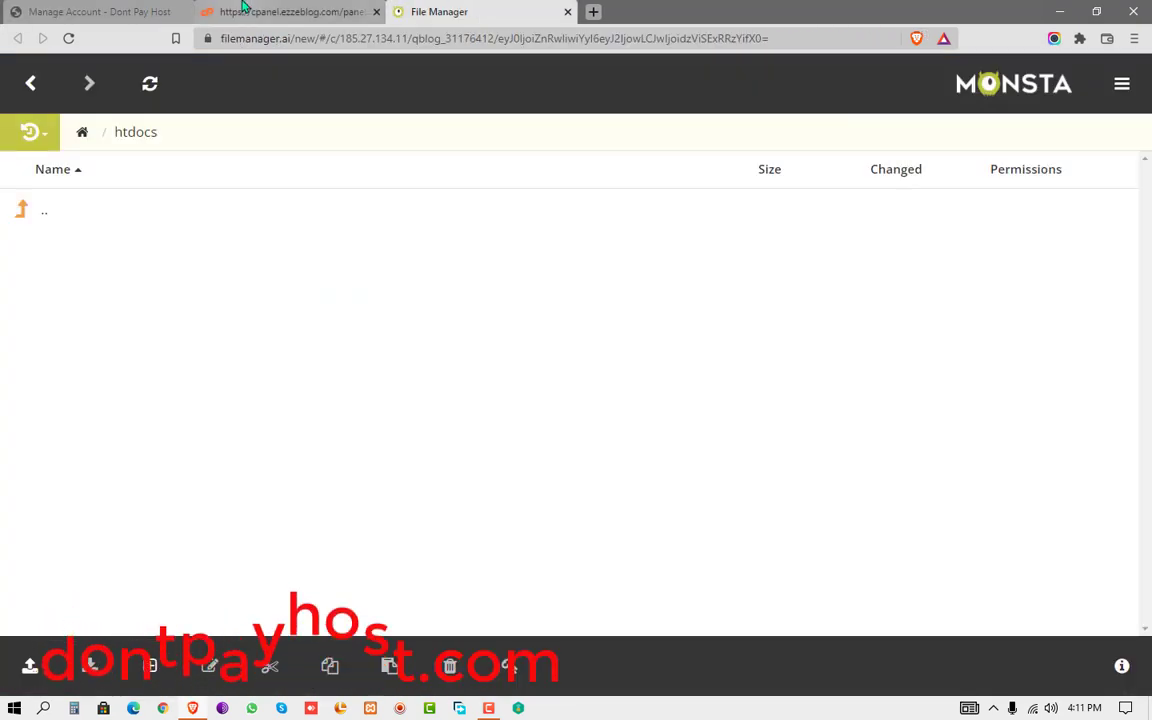
- Close the File Manager tab and launch Softaculous Apps Installer from VistaPanel
left_click(330, 12)
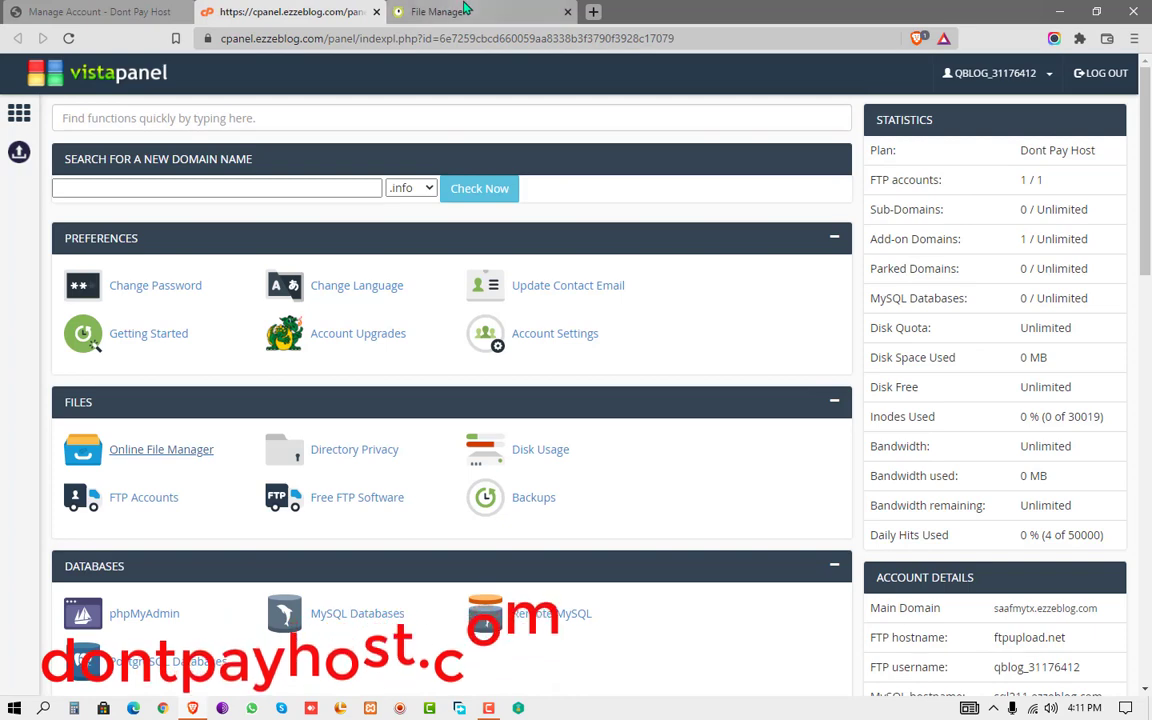
left_click(567, 12)
scroll(1148, 401, "down", 5)
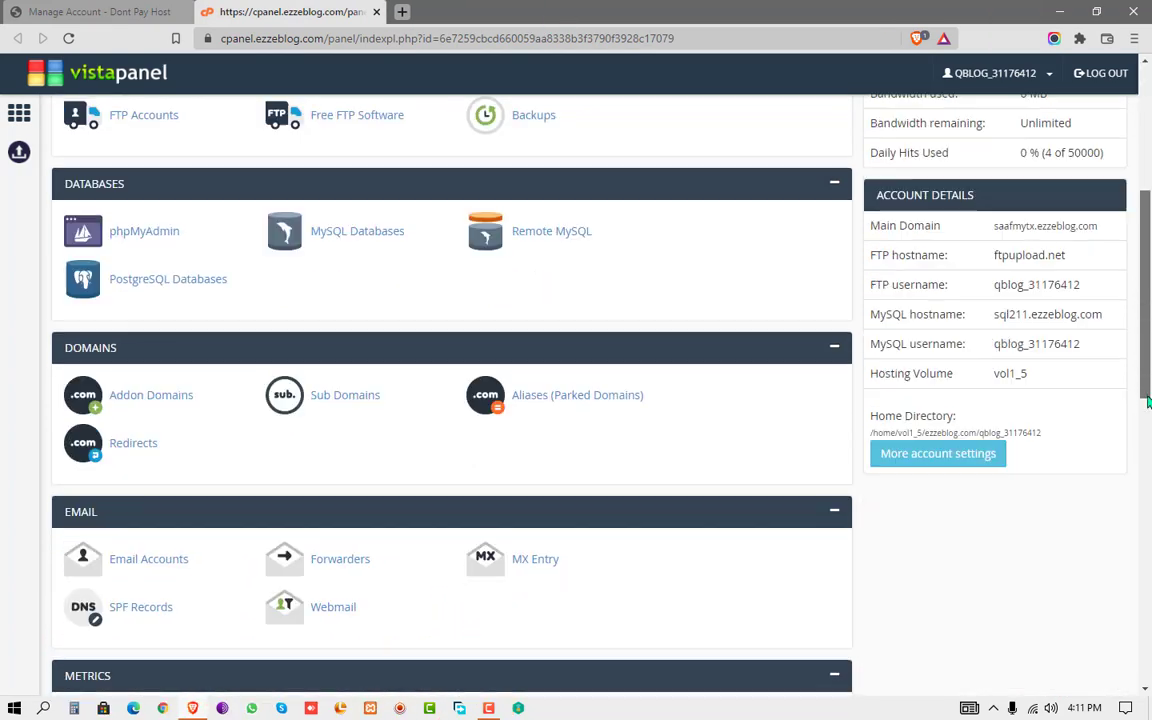
left_click_drag(1148, 401, 1148, 656)
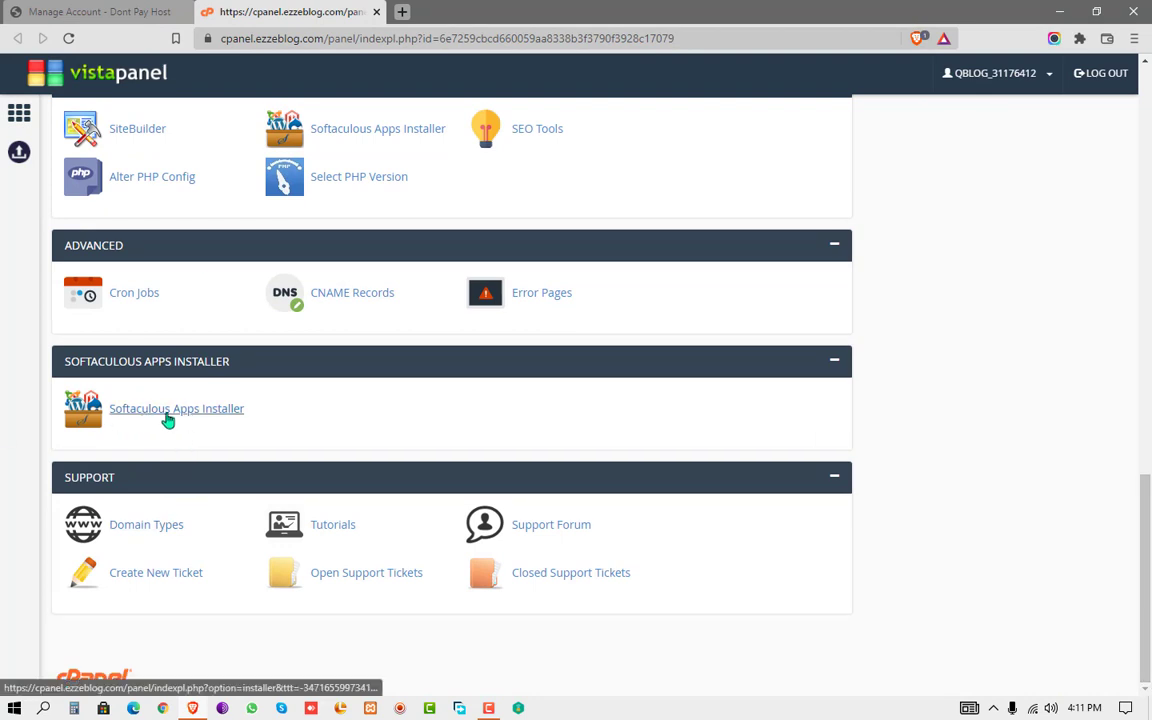
left_click(227, 424)
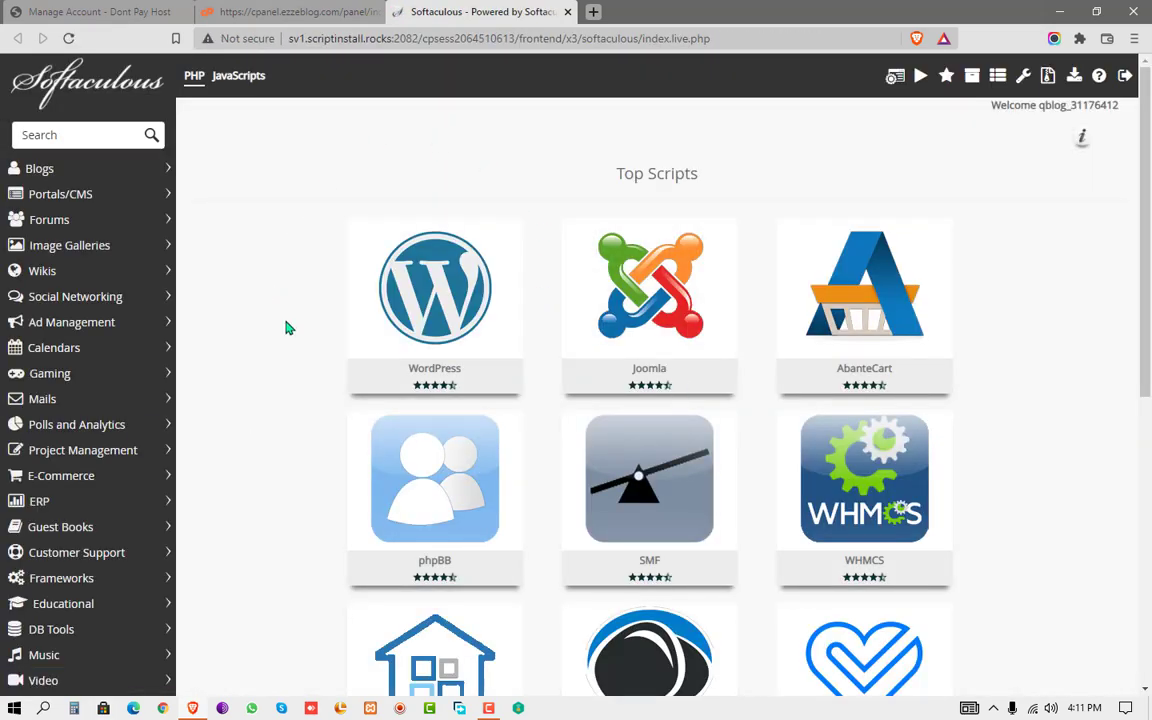
- Pick WordPress under Top Scripts and choose Install Now to reach its 5.9.1 install form
mouse_move(425, 295)
left_click(440, 283)
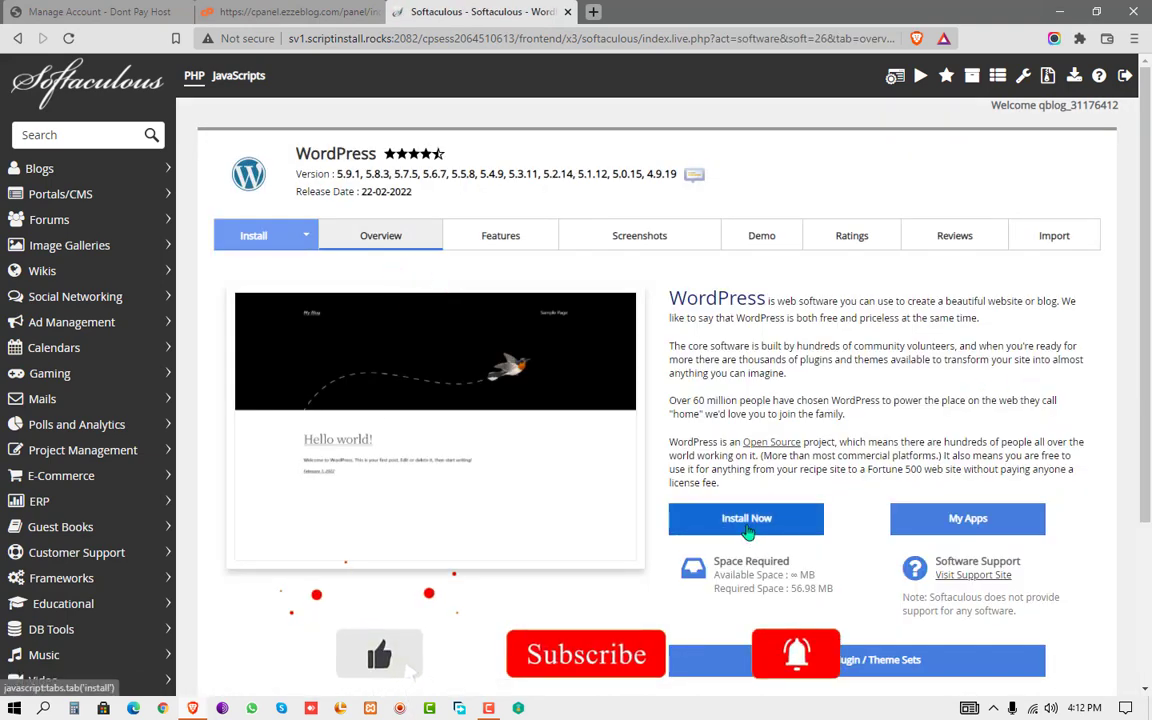
left_click(700, 517)
scroll(748, 530, "down", 1)
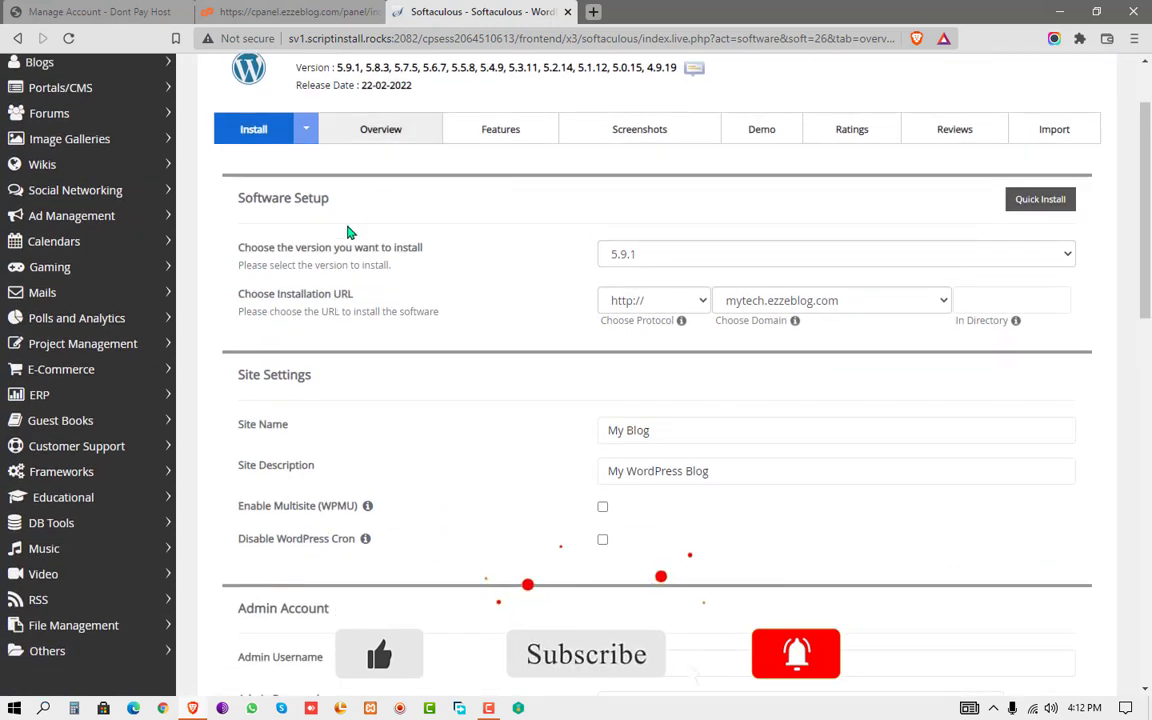
- Check the WordPress version list and keep version 5.9.1
scroll(351, 285, "up", 1)
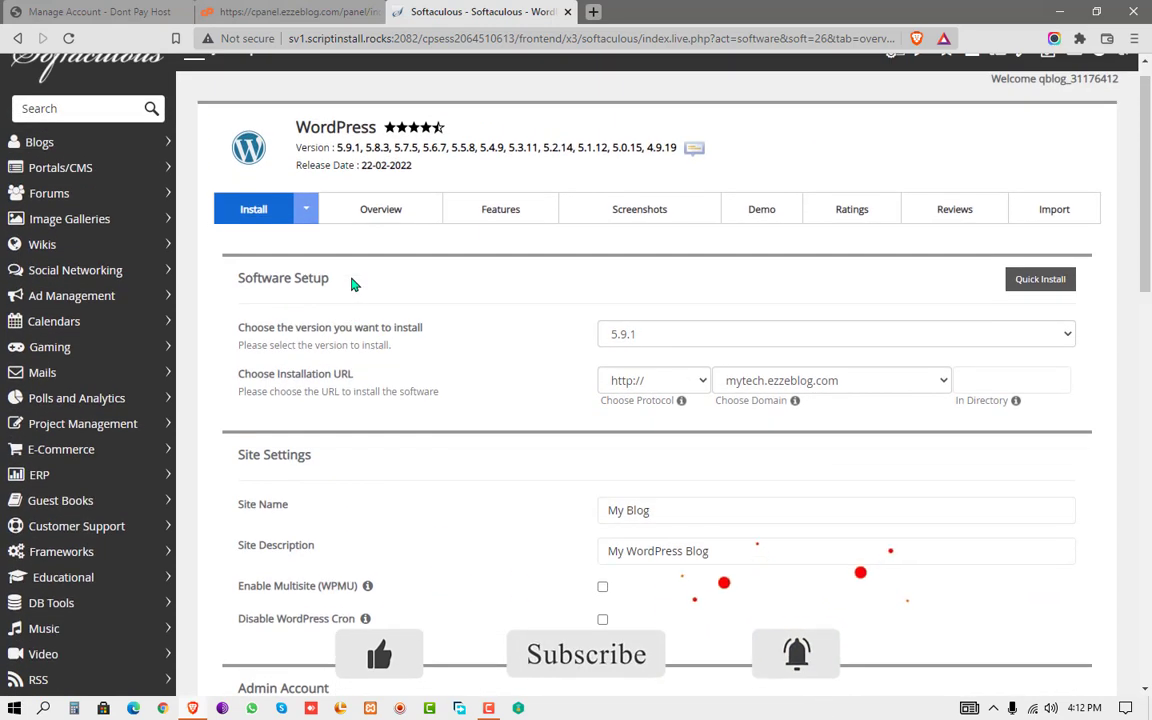
scroll(351, 285, "down", 1)
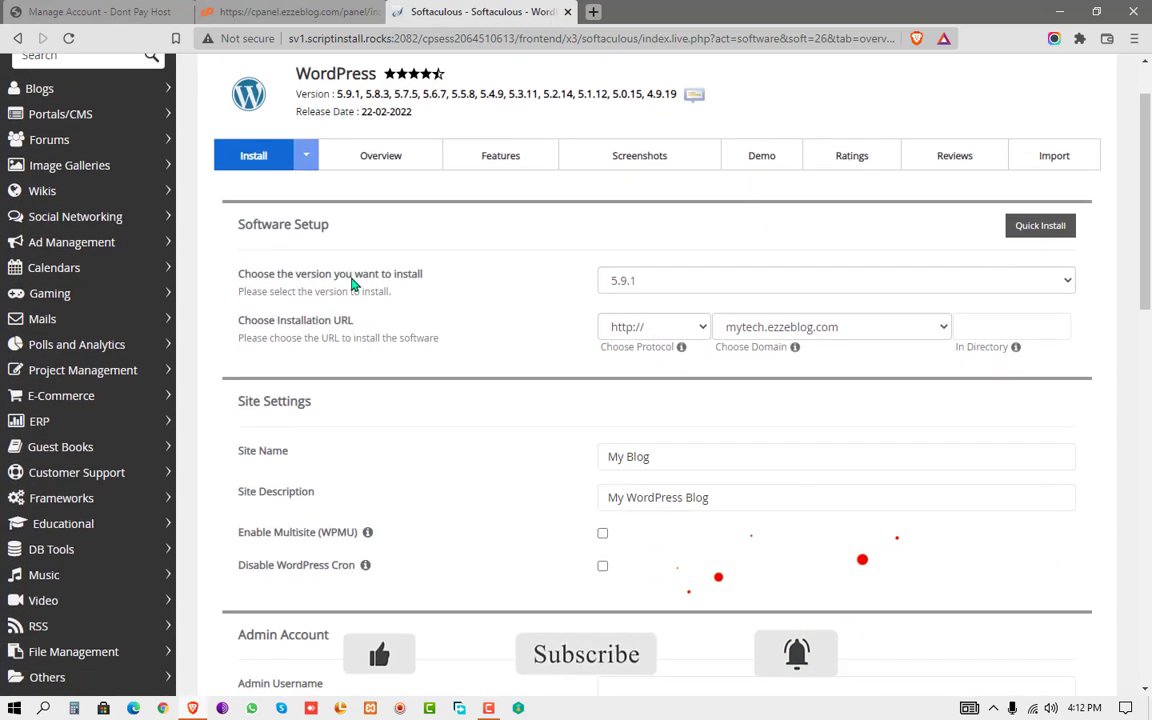
left_click(660, 284)
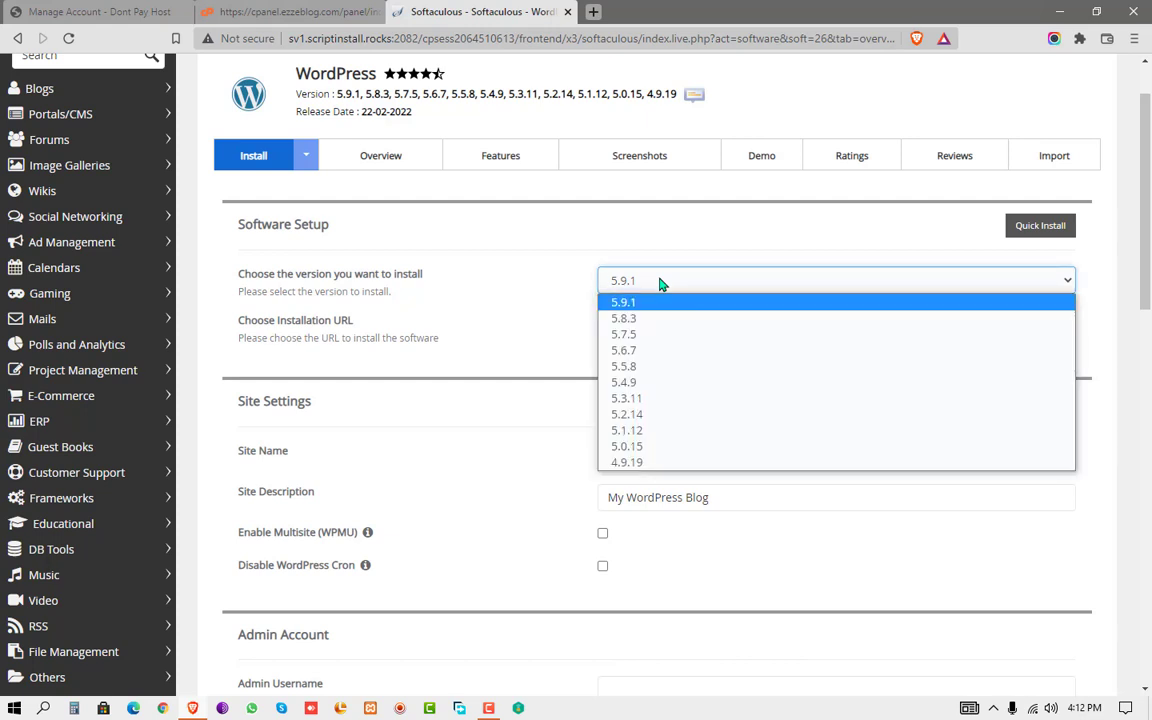
left_click(660, 286)
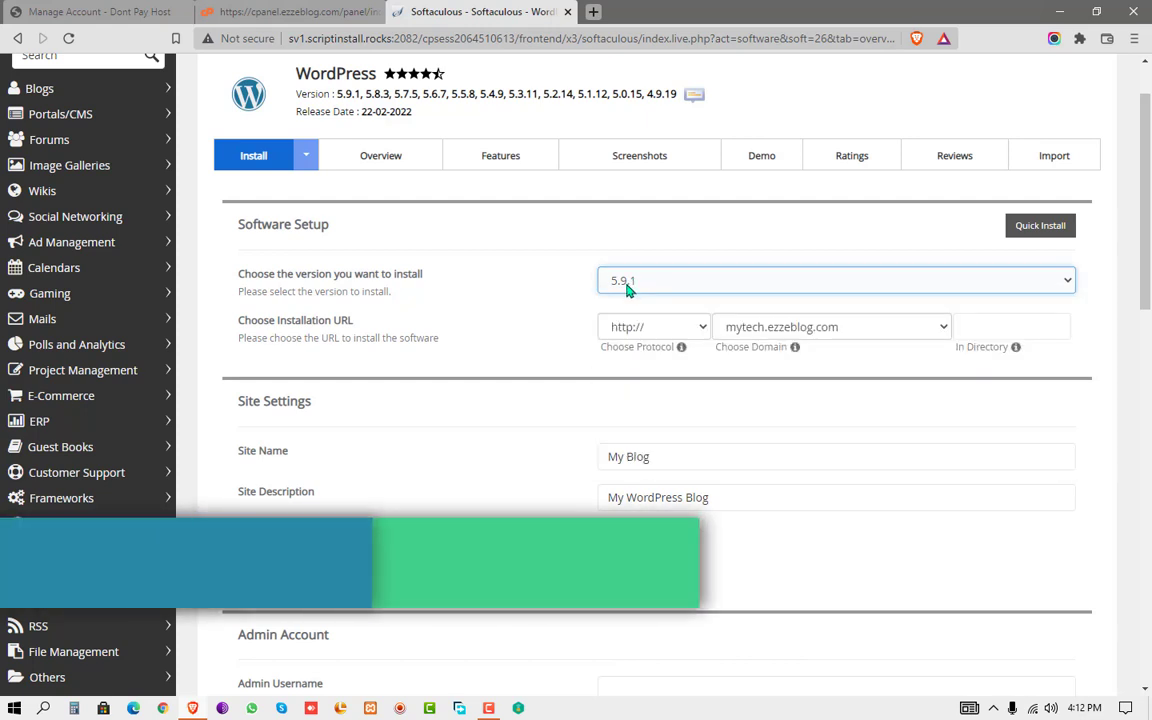
left_click(657, 284)
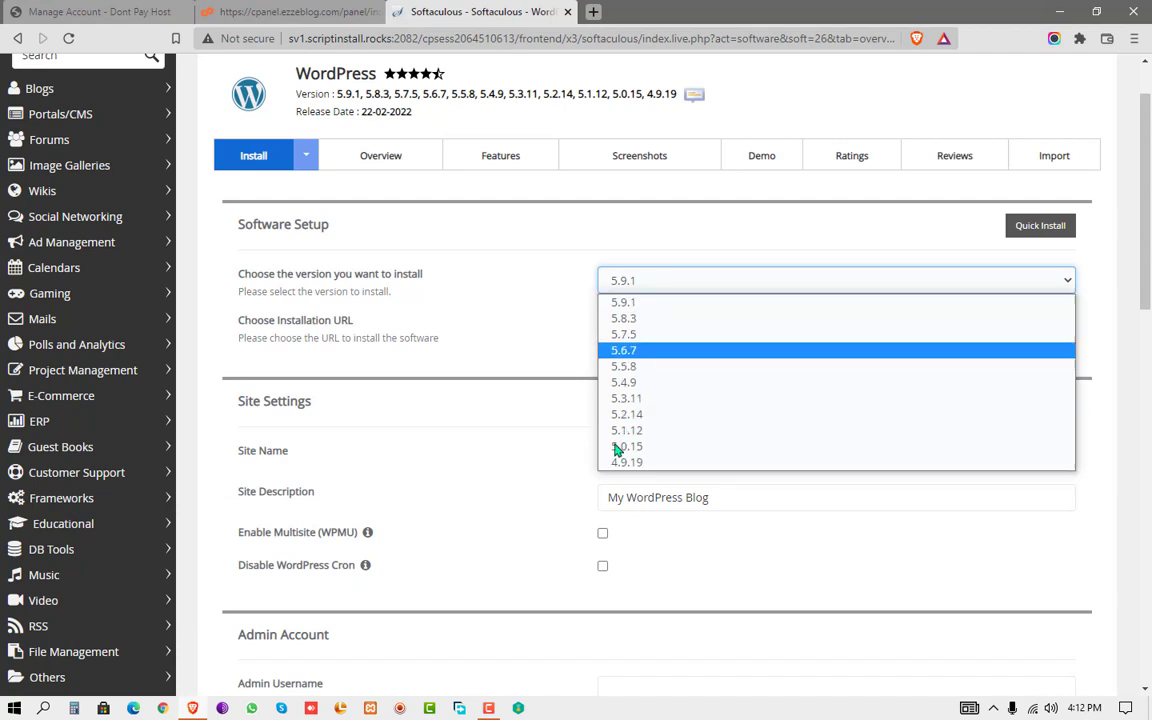
left_click(654, 281)
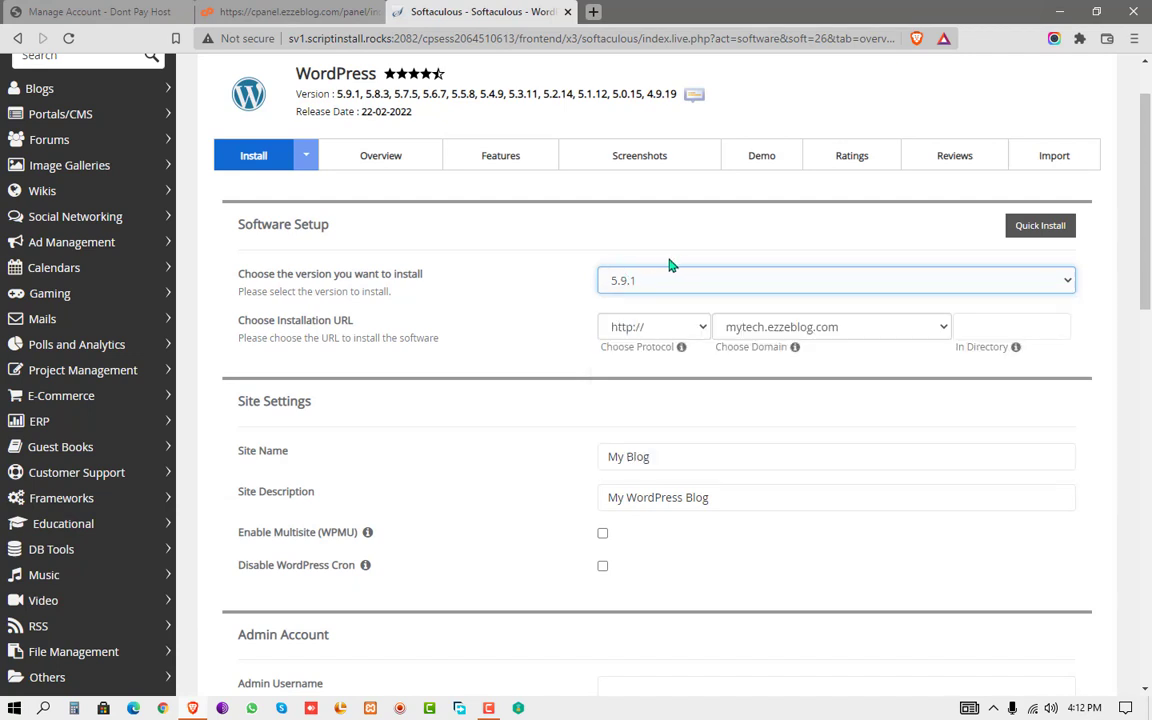
left_click(647, 329)
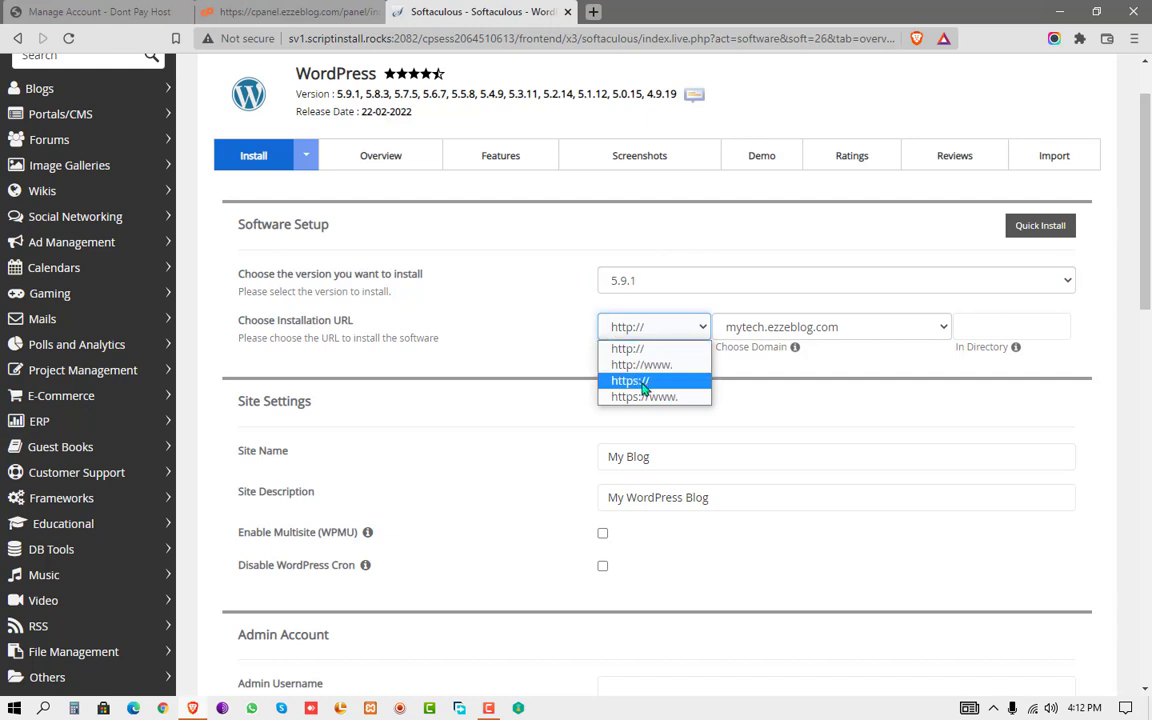
left_click(640, 380)
left_click(630, 328)
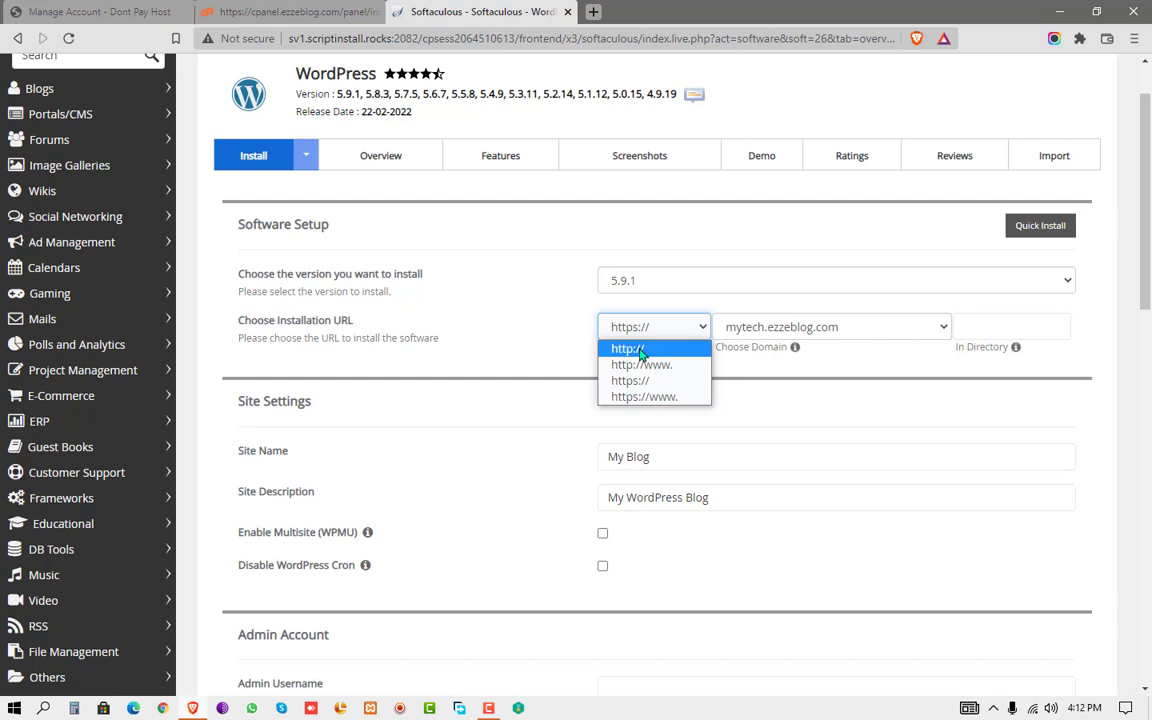
left_click(640, 350)
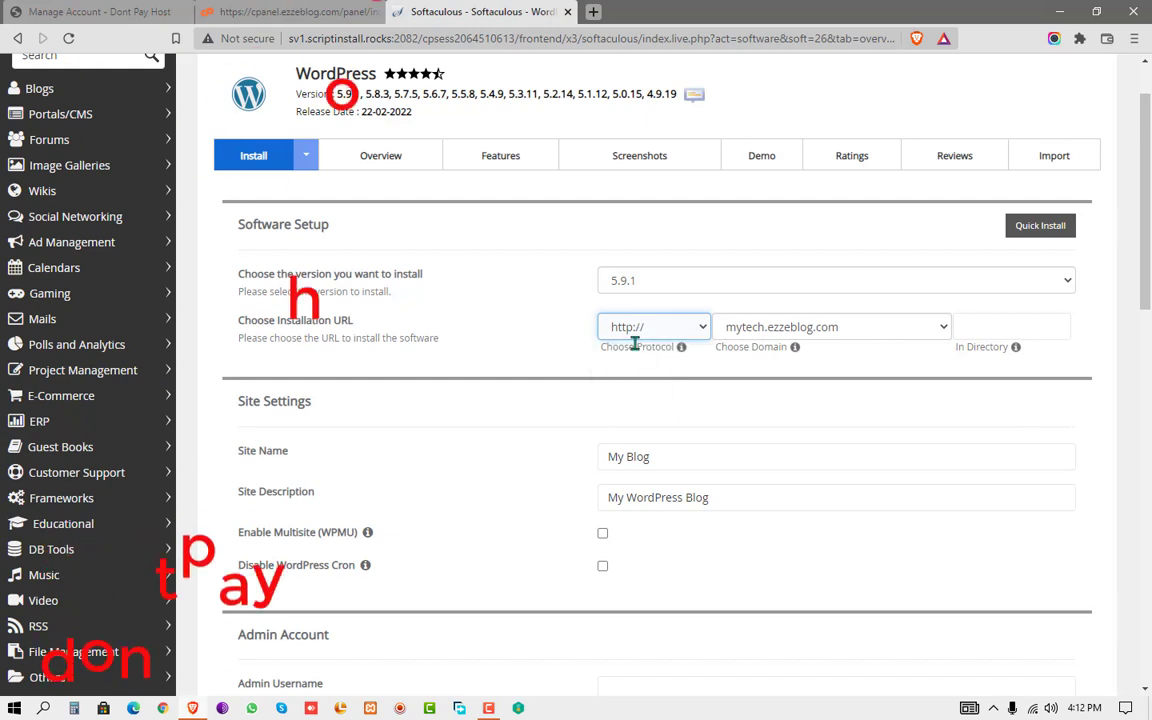
left_click(823, 327)
left_click(818, 330)
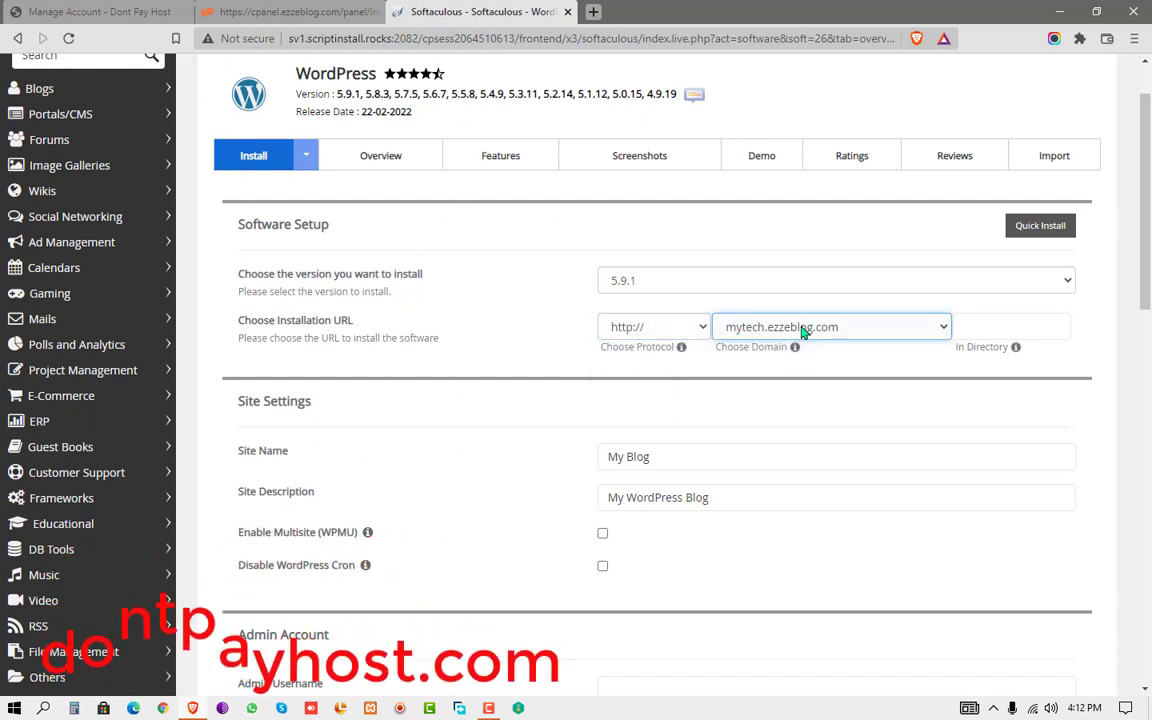
left_click(1040, 323)
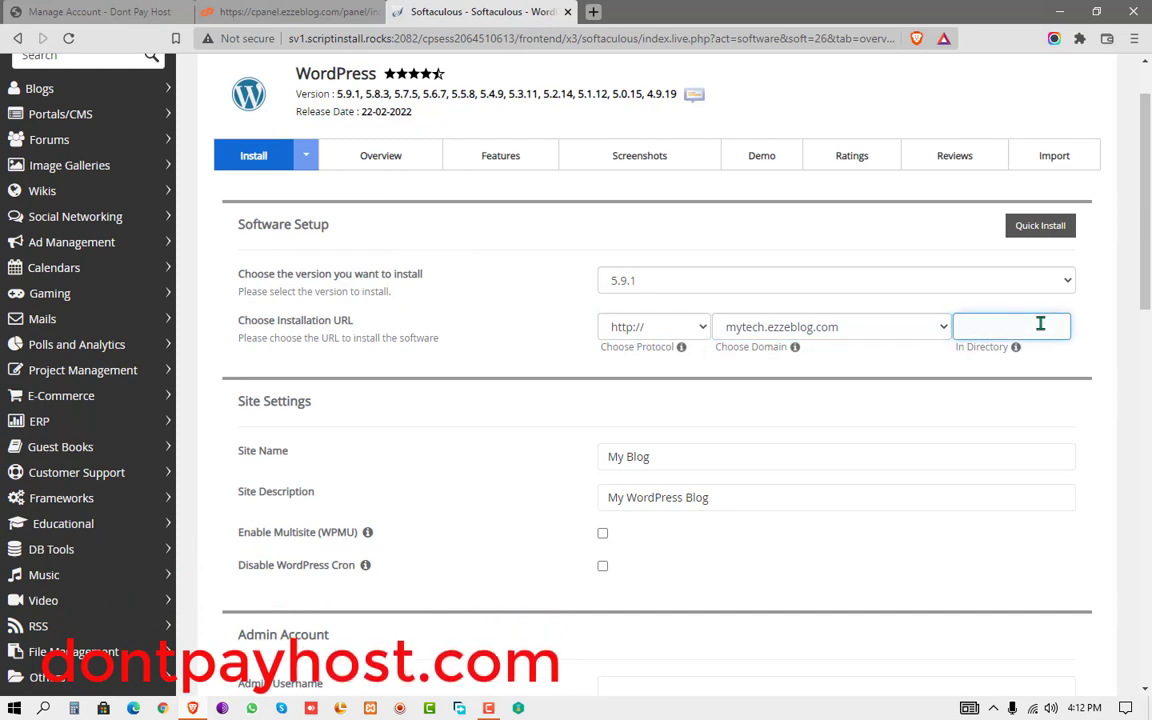
- Append ' Site' to make the site name 'My Blog Site', keeping description My WordPress Blog
scroll(1040, 323, "down", 1)
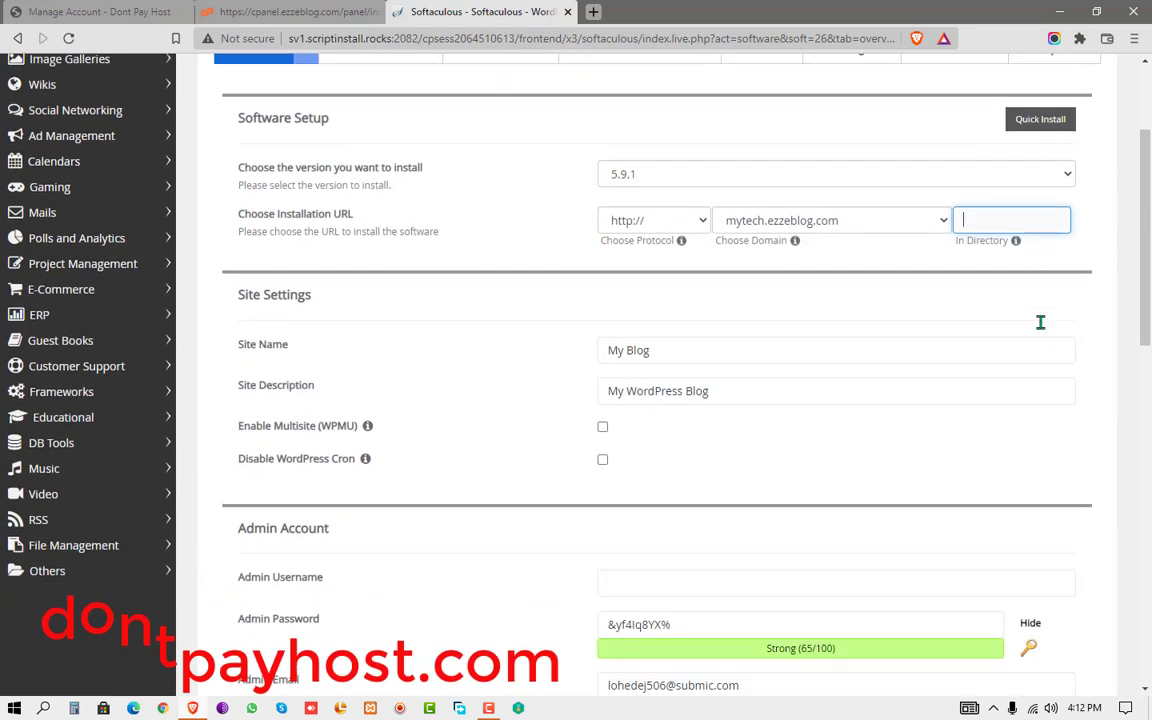
left_click(660, 352)
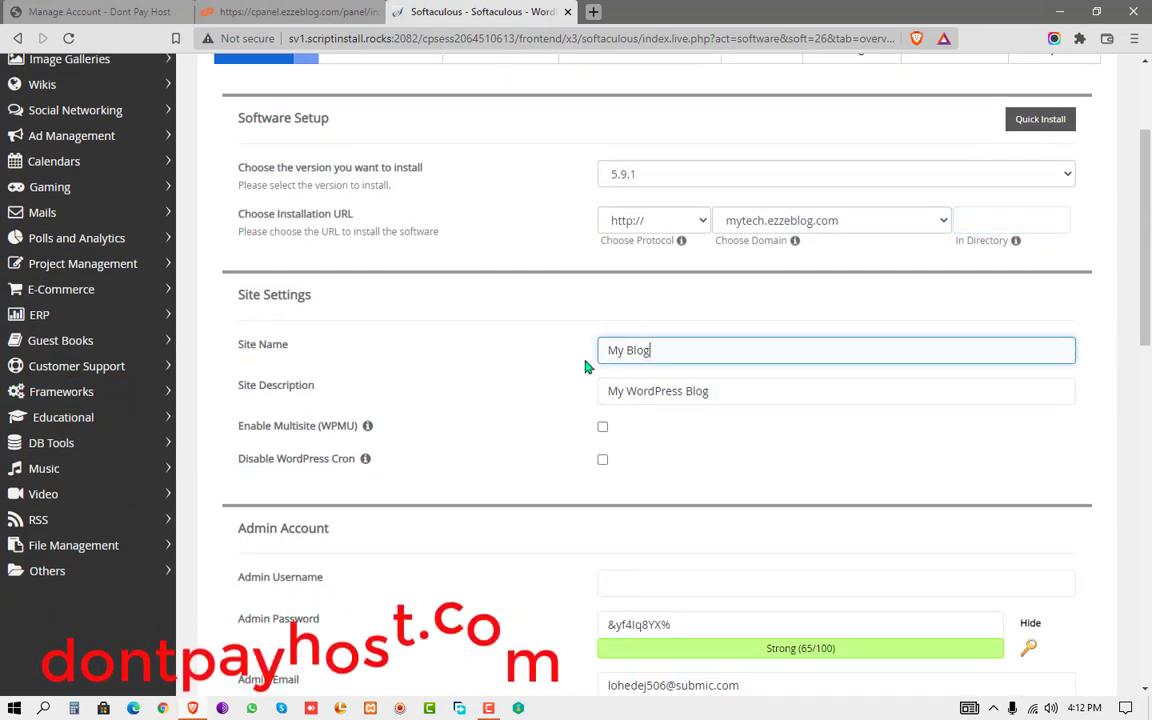
triple_click(660, 358)
left_click(672, 358)
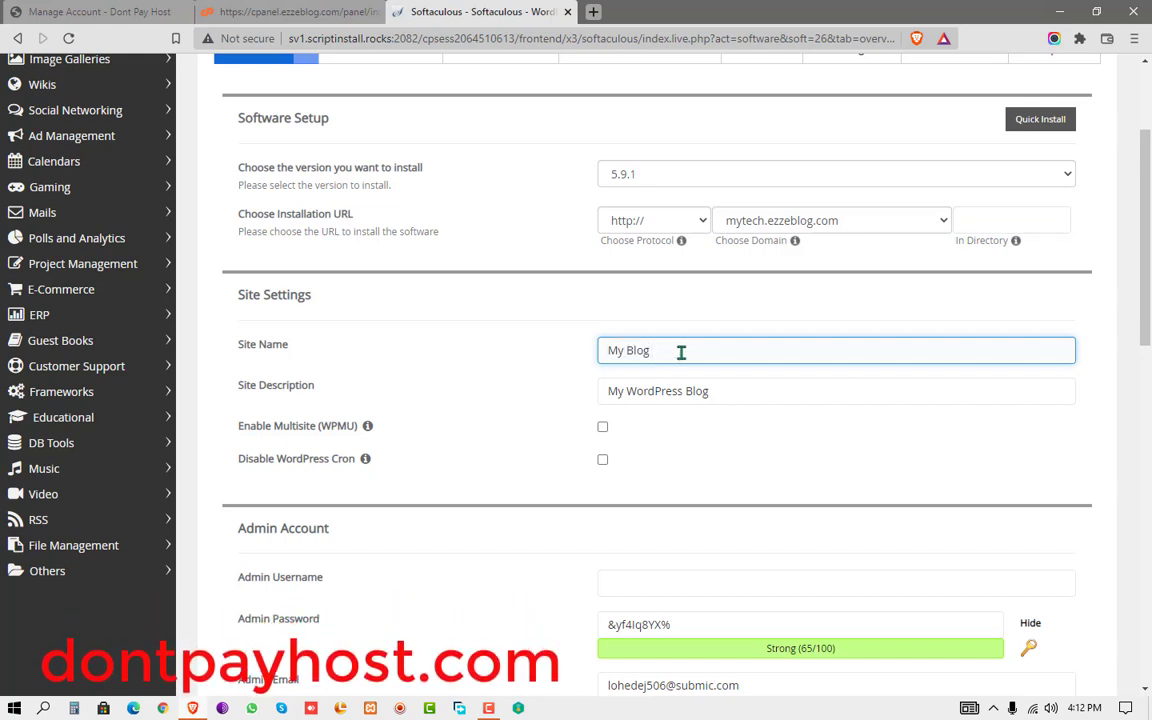
type("Site")
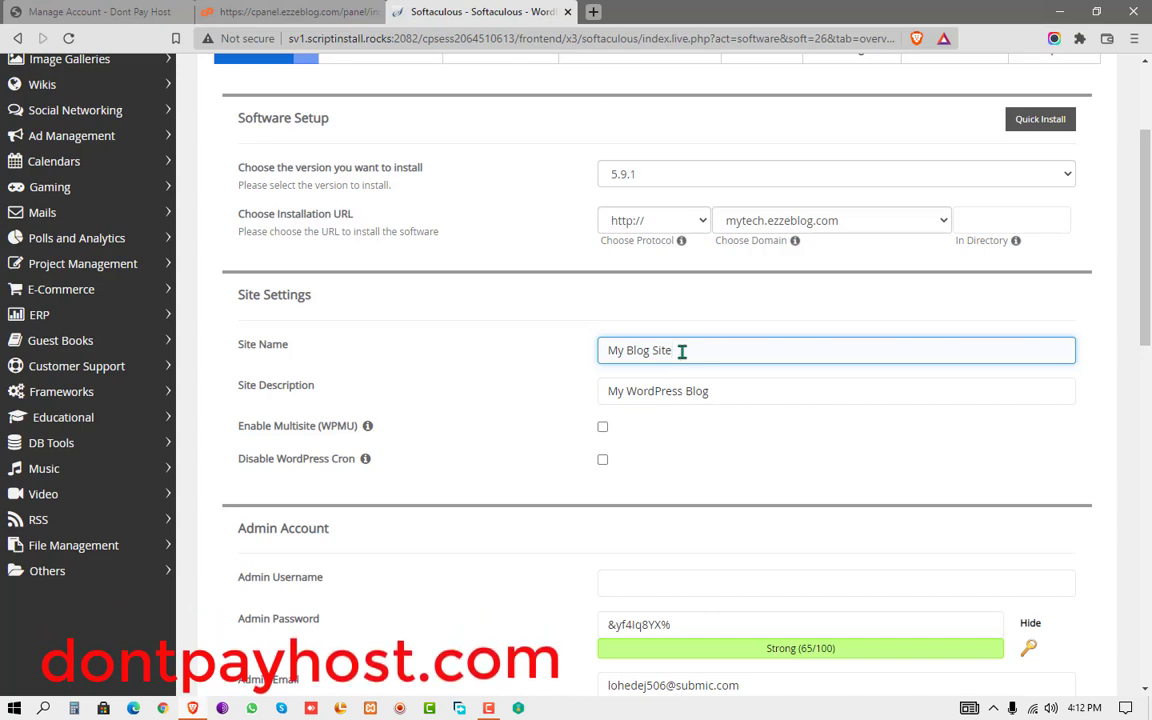
scroll(681, 351, "down", 1)
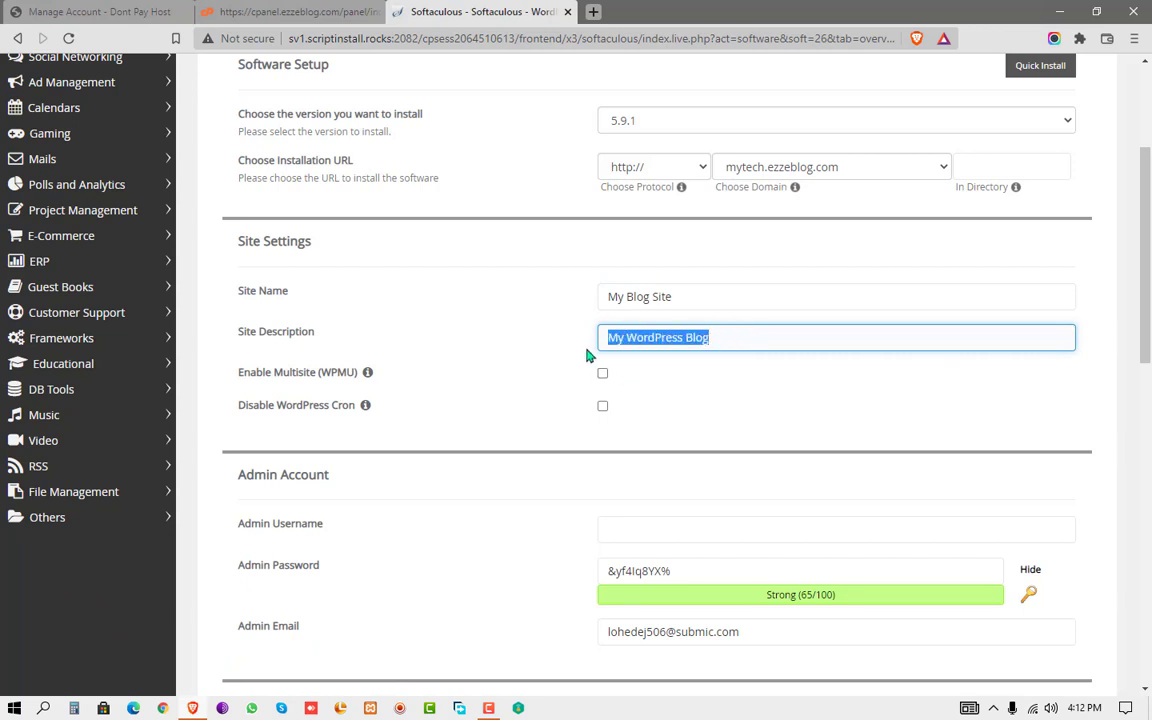
left_click(738, 336)
- Enter 'admin' as the admin username and hide the generated strong password
scroll(746, 352, "down", 4)
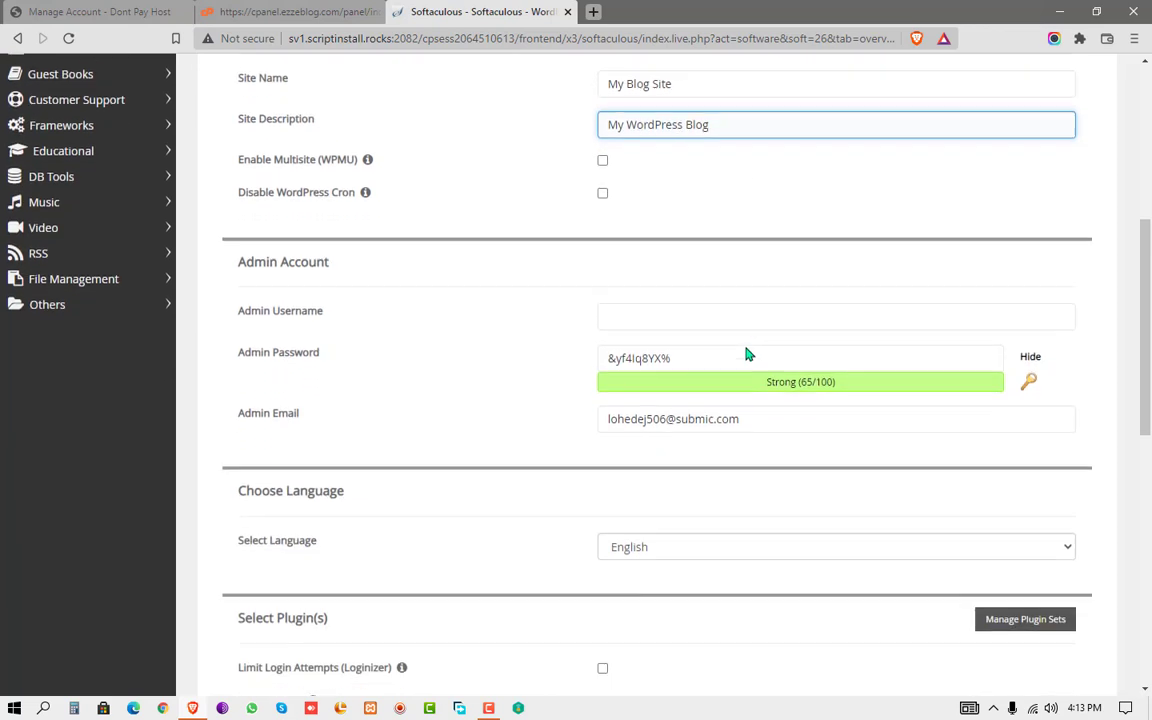
left_click_drag(238, 317, 363, 316)
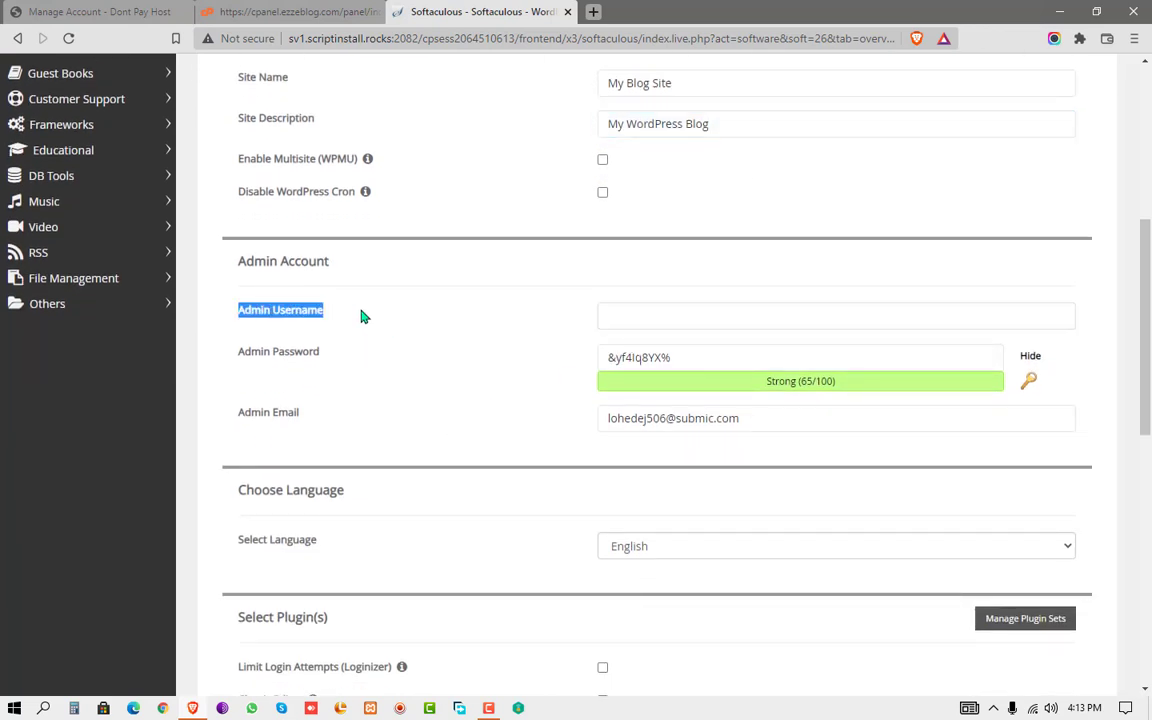
left_click(628, 318)
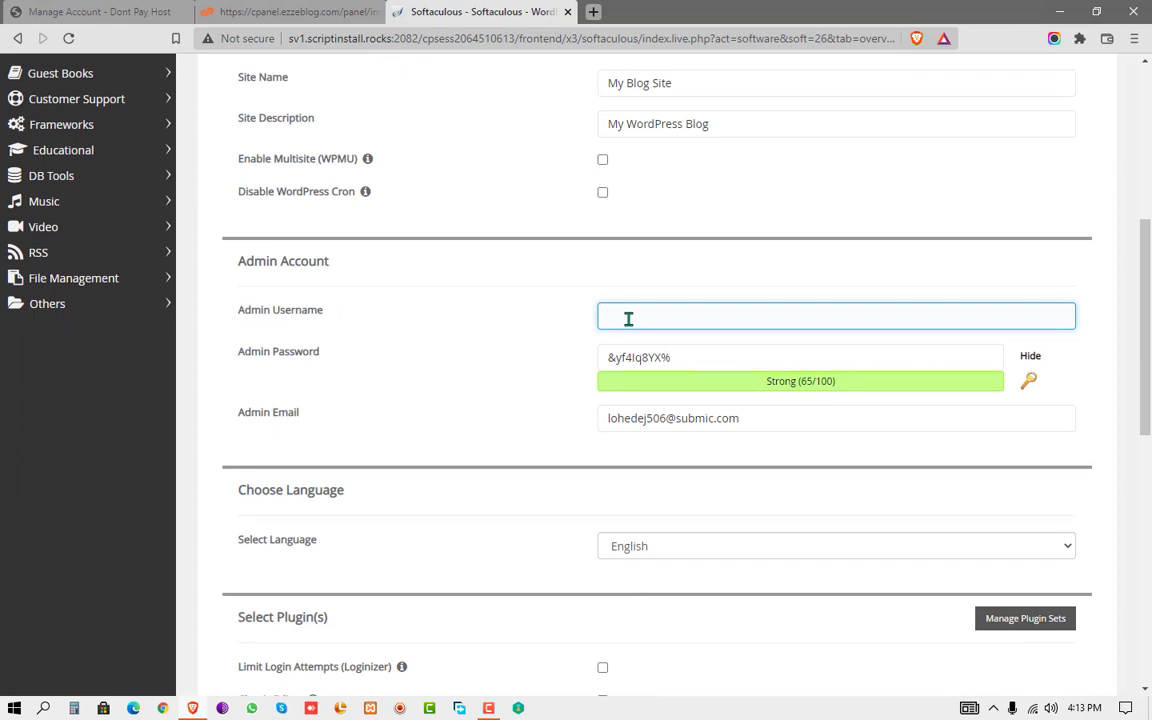
type("admin")
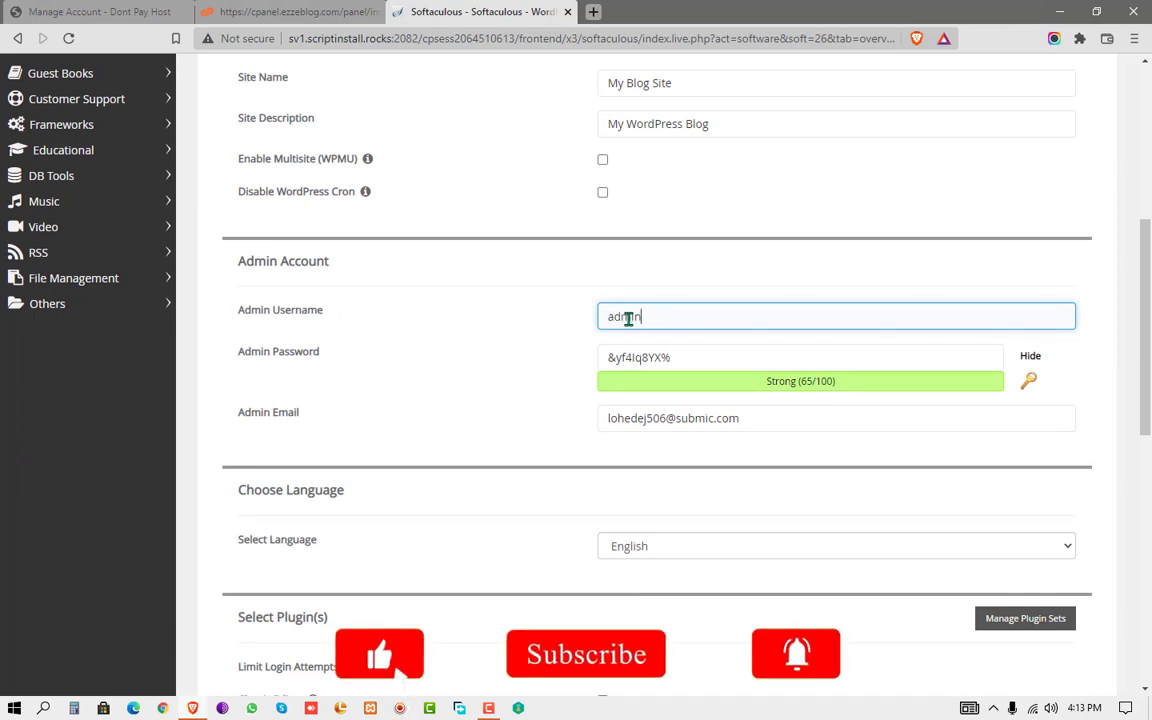
scroll(627, 322, "down", 1)
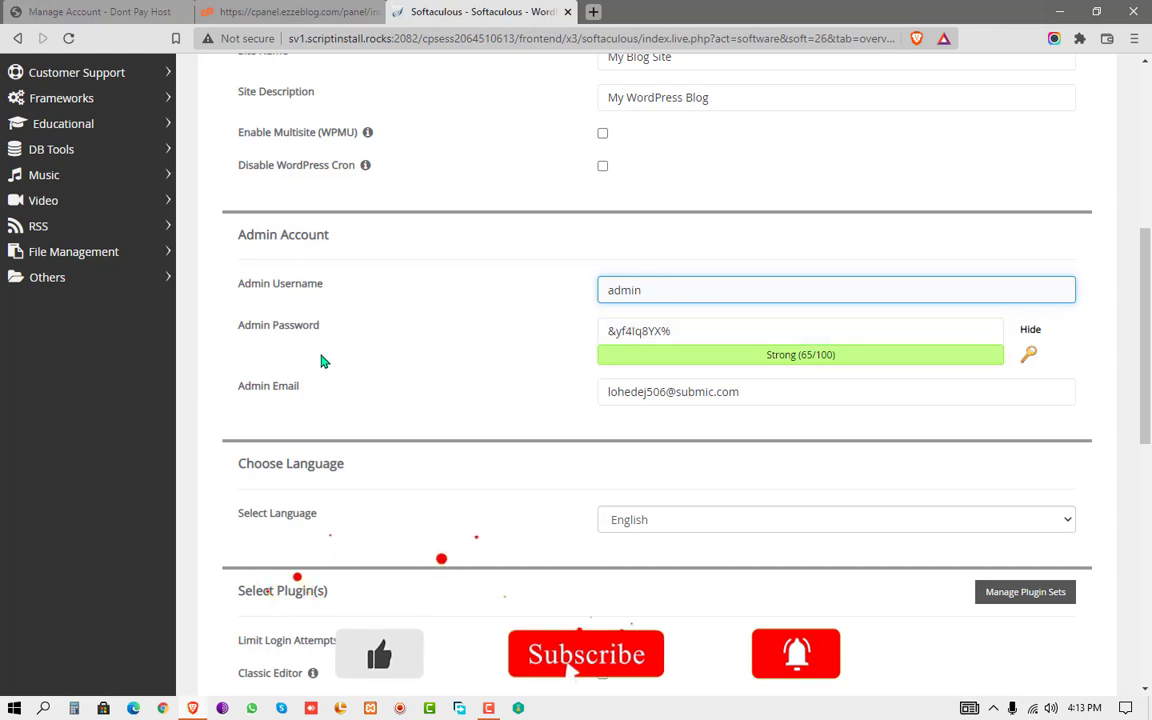
left_click_drag(244, 328, 352, 335)
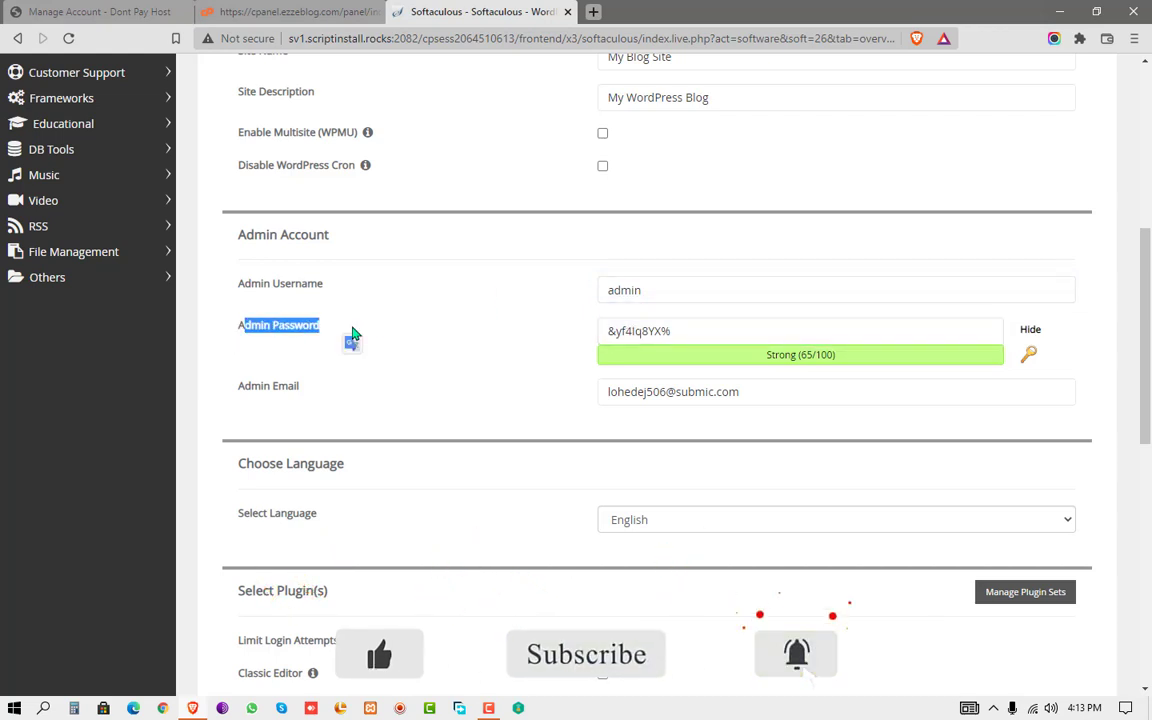
left_click(352, 335)
left_click(744, 334)
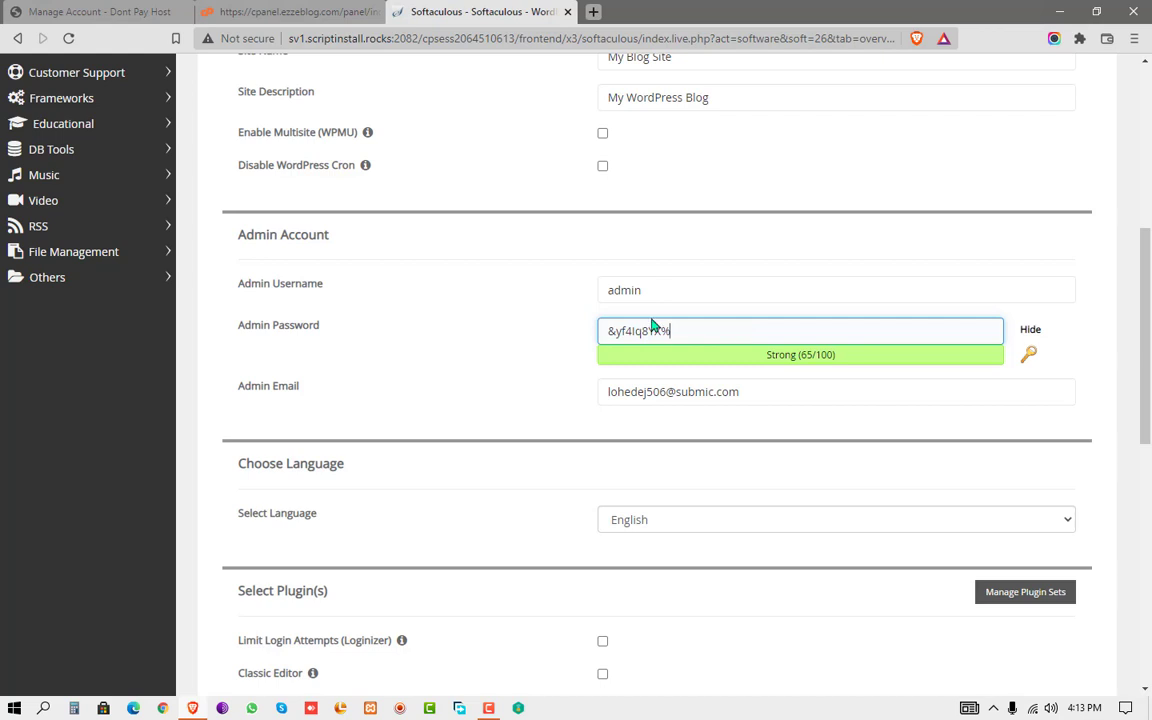
left_click(1031, 331)
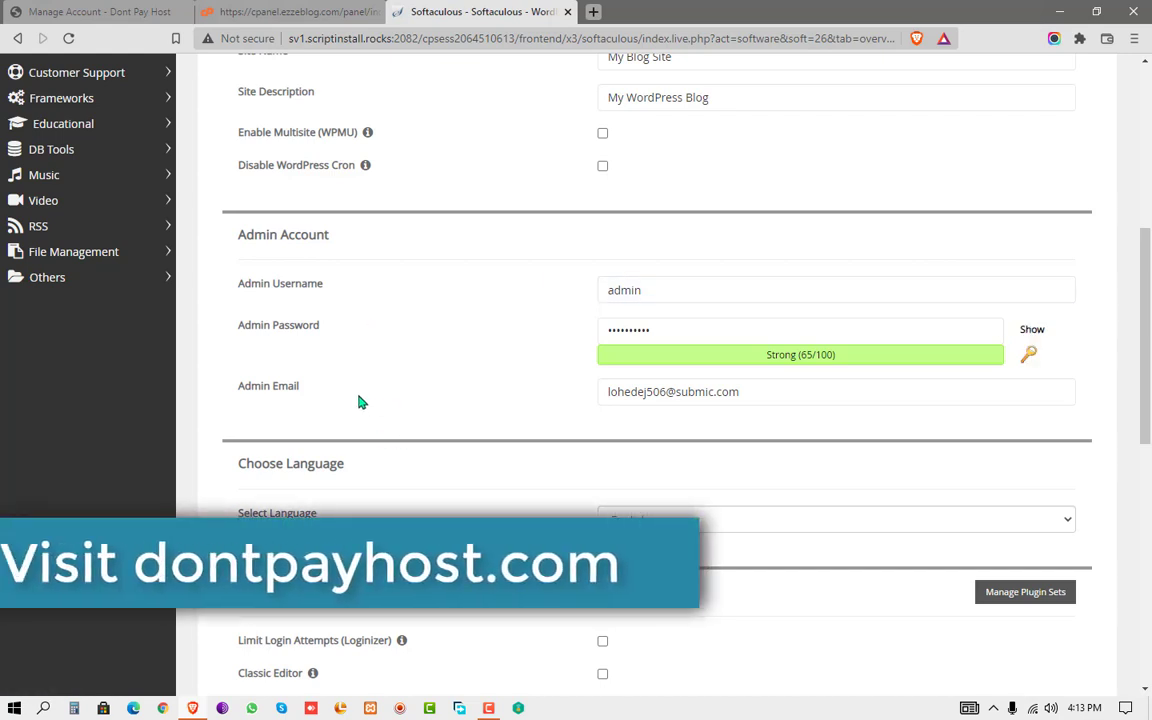
- Review the Admin Email field, leaving the address unchanged
left_click(843, 388)
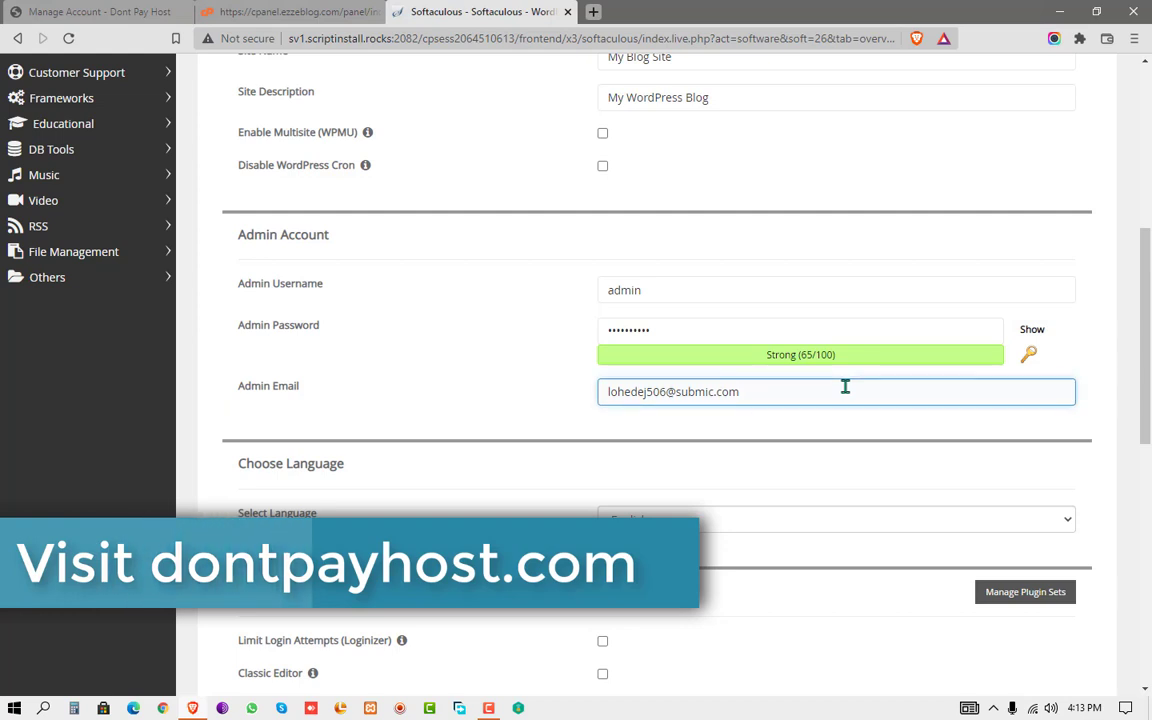
left_click_drag(845, 387, 584, 398)
left_click(772, 390)
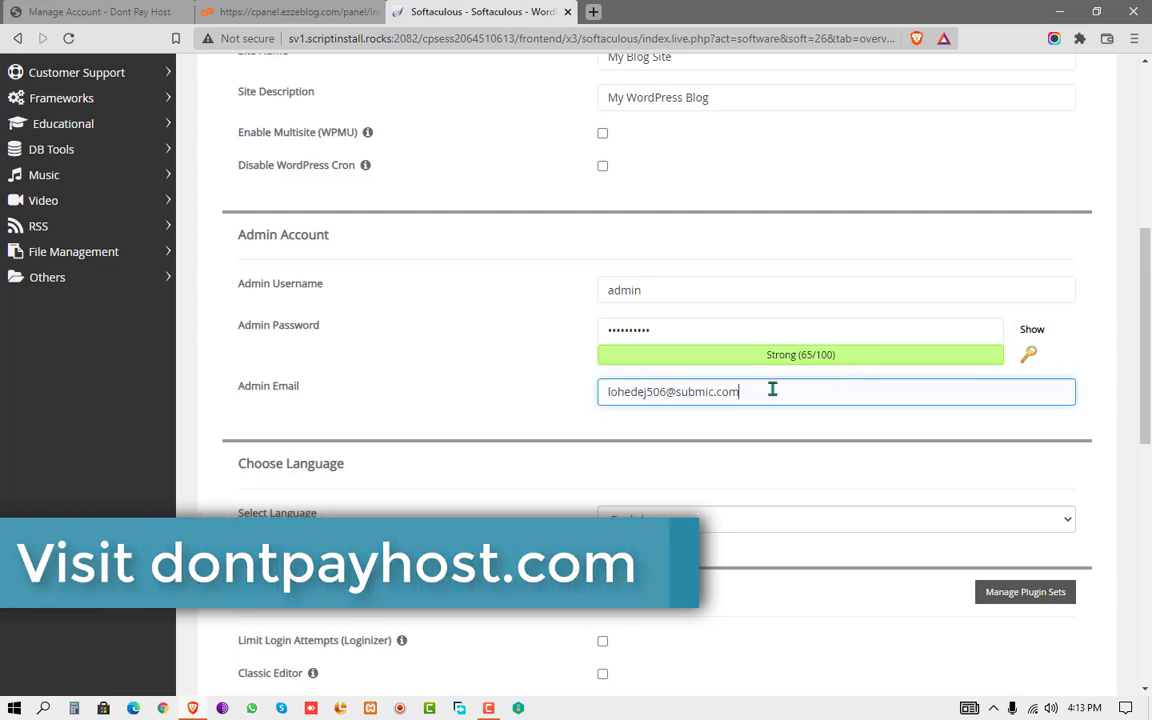
left_click_drag(772, 390, 600, 391)
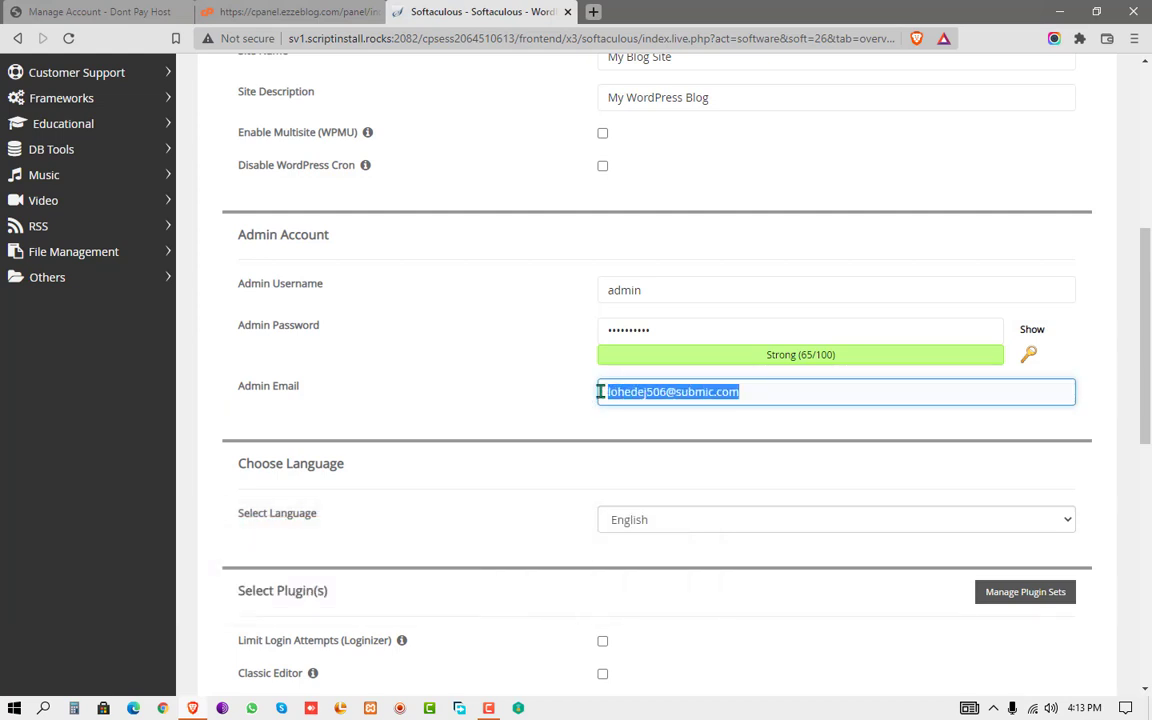
left_click(508, 395)
- Look over the site and admin settings, leave no theme selected, and launch the WordPress install
scroll(509, 393, "down", 4)
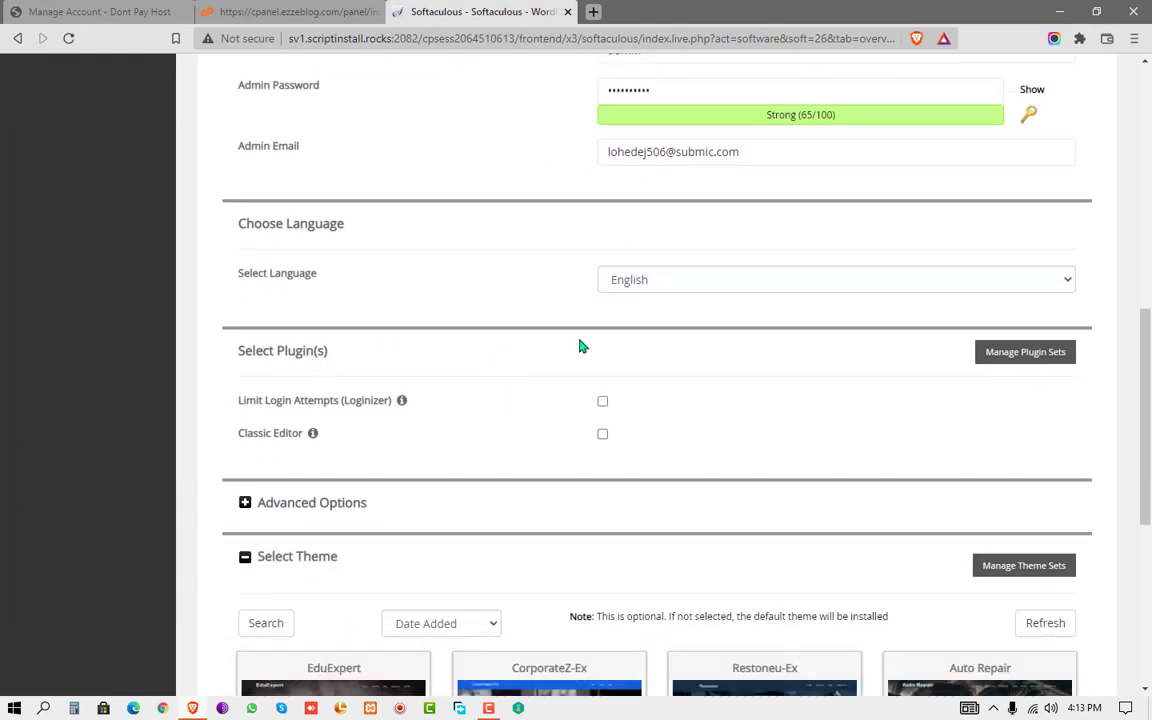
scroll(584, 343, "down", 6)
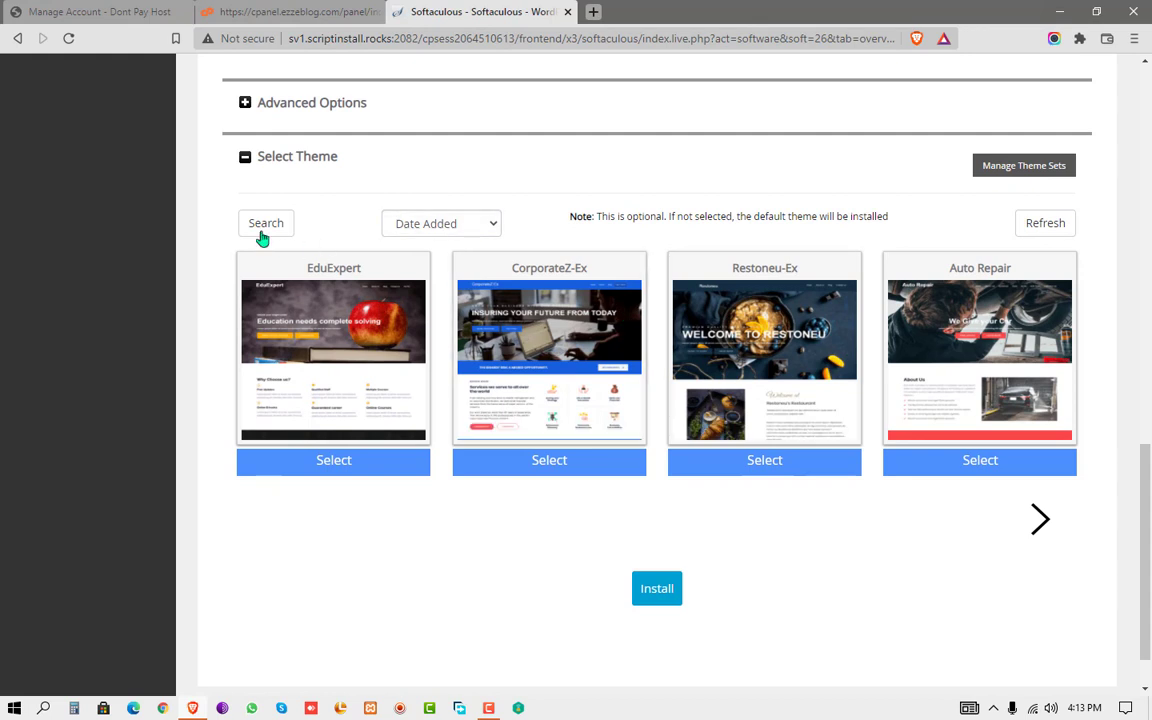
mouse_move(345, 358)
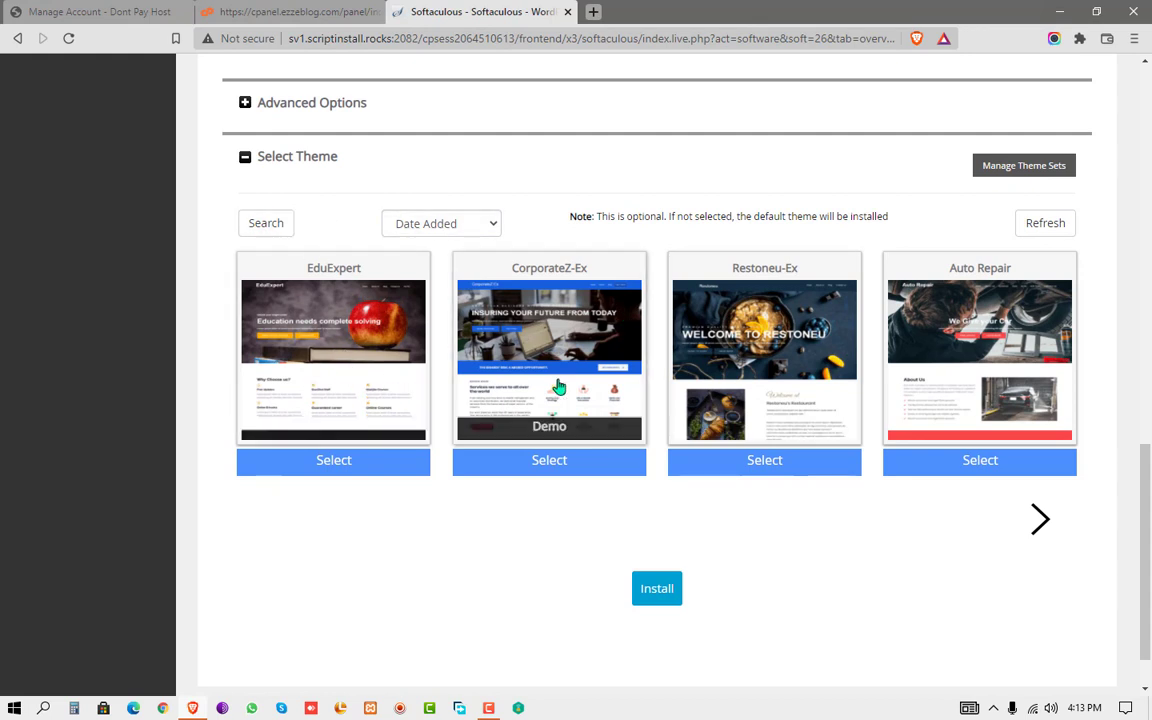
mouse_move(640, 404)
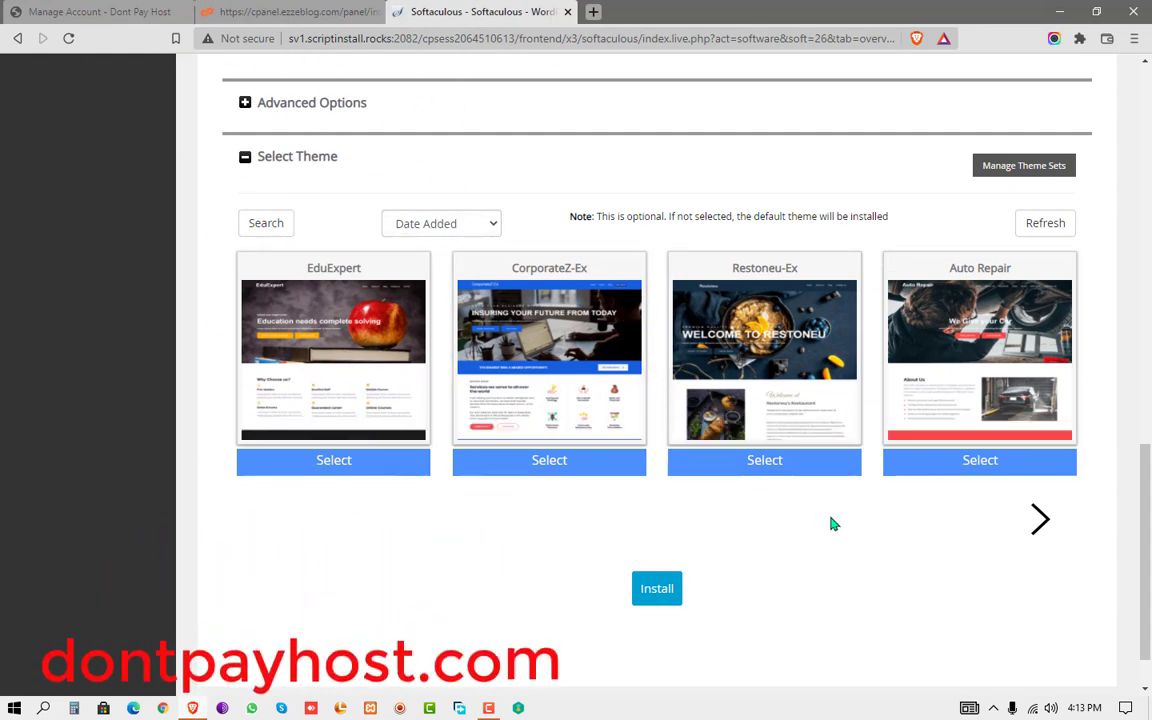
scroll(486, 457, "up", 4)
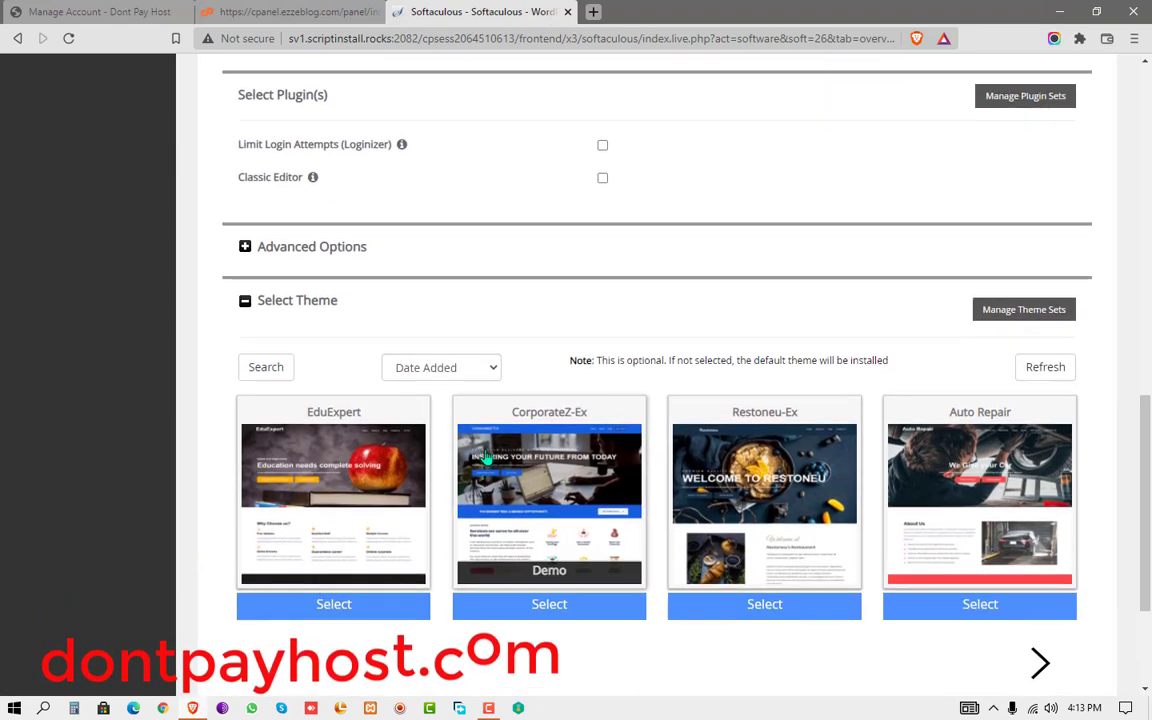
scroll(486, 457, "up", 6)
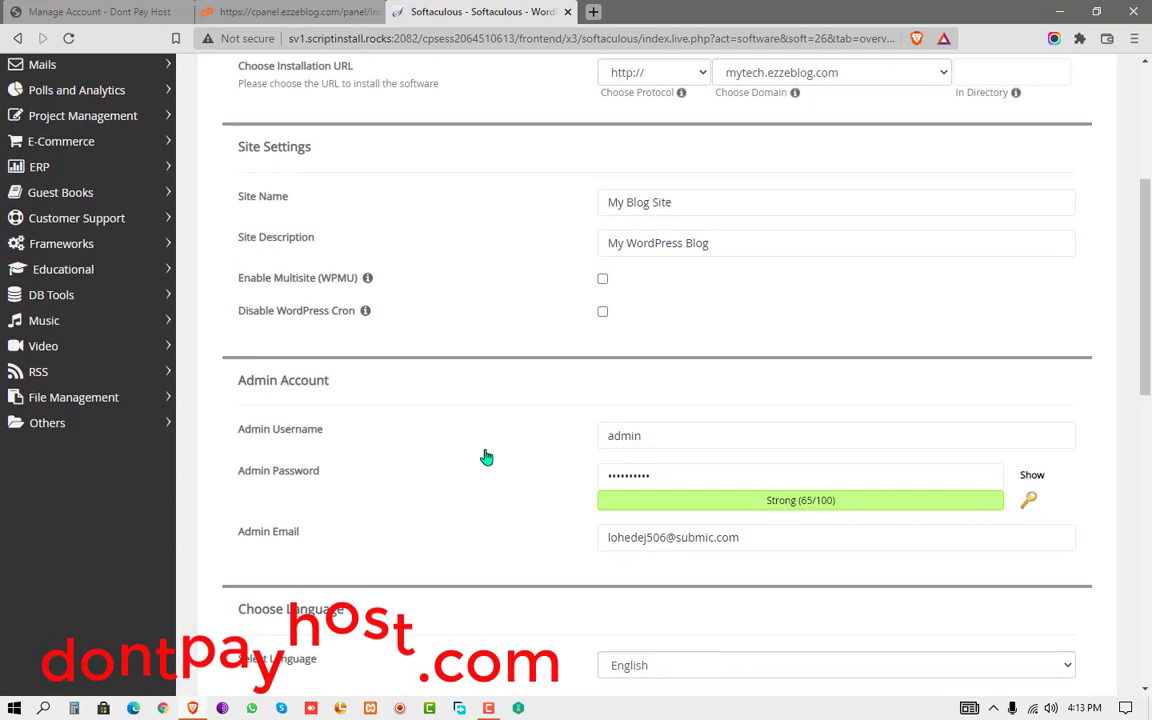
scroll(487, 457, "down", 2)
scroll(489, 458, "up", 4)
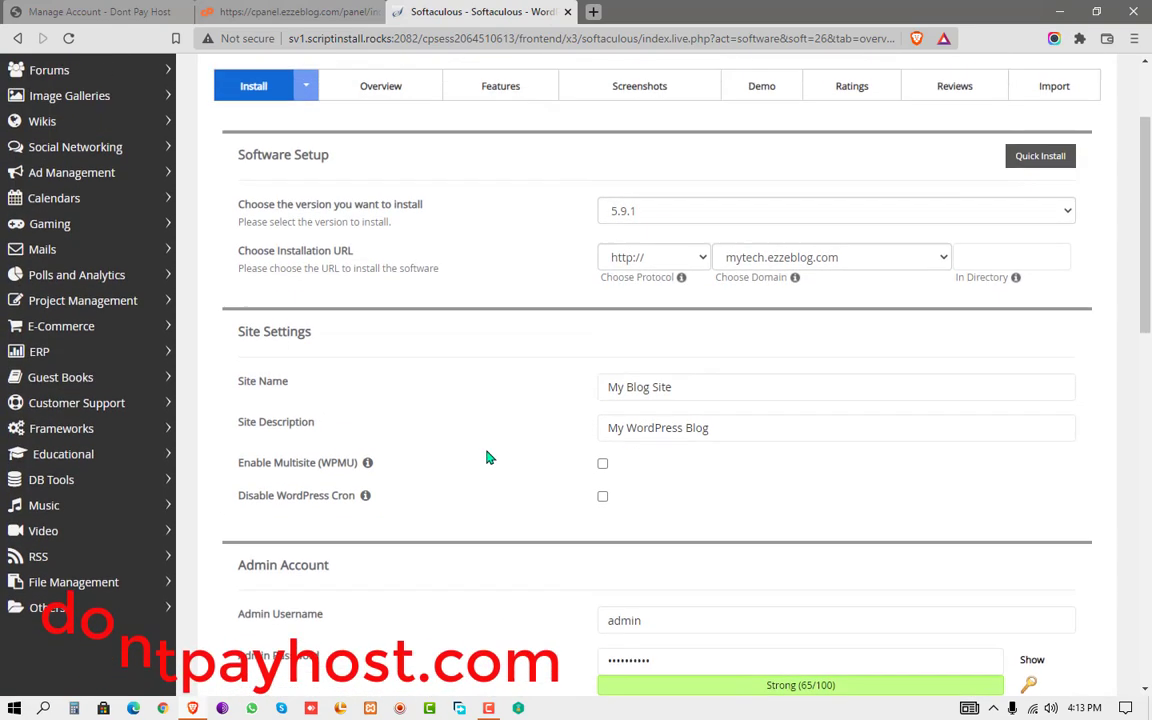
left_click_drag(1146, 218, 1148, 548)
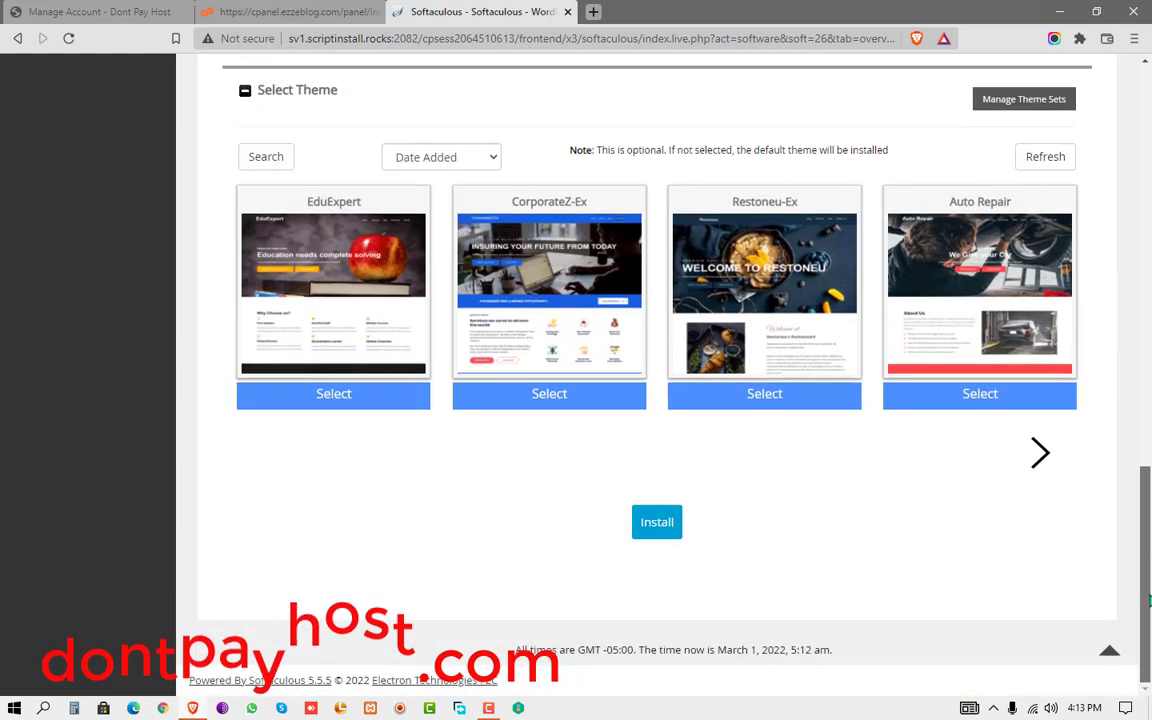
left_click(668, 528)
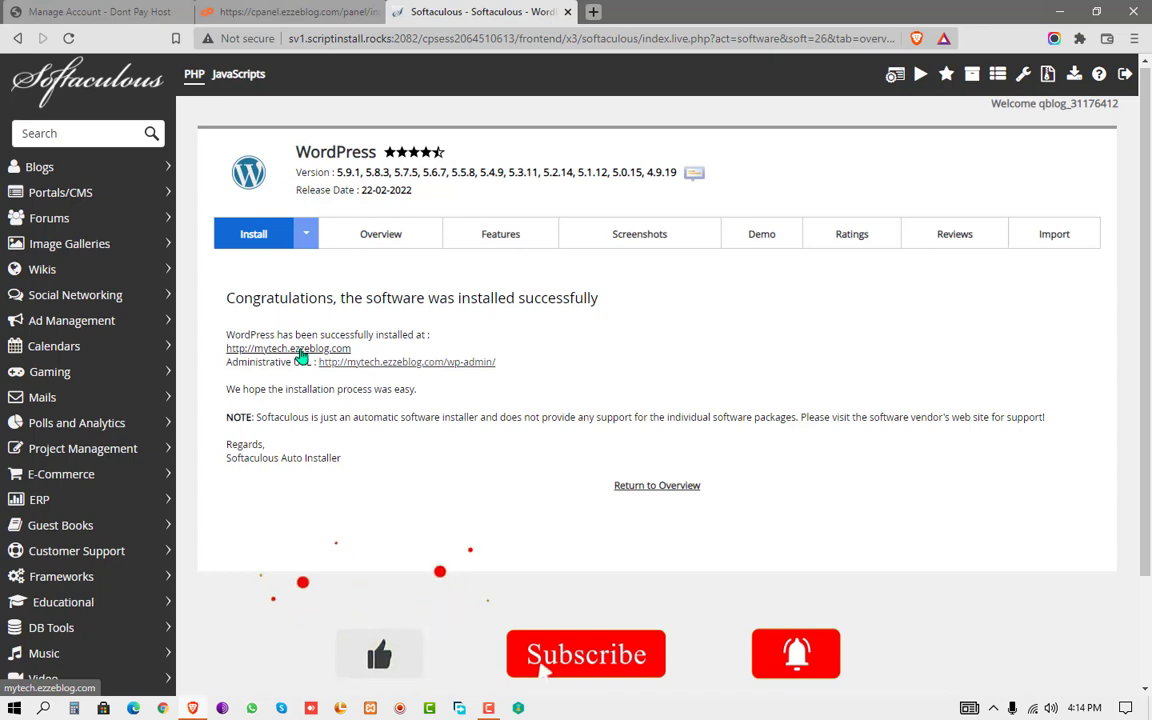
left_click(300, 350)
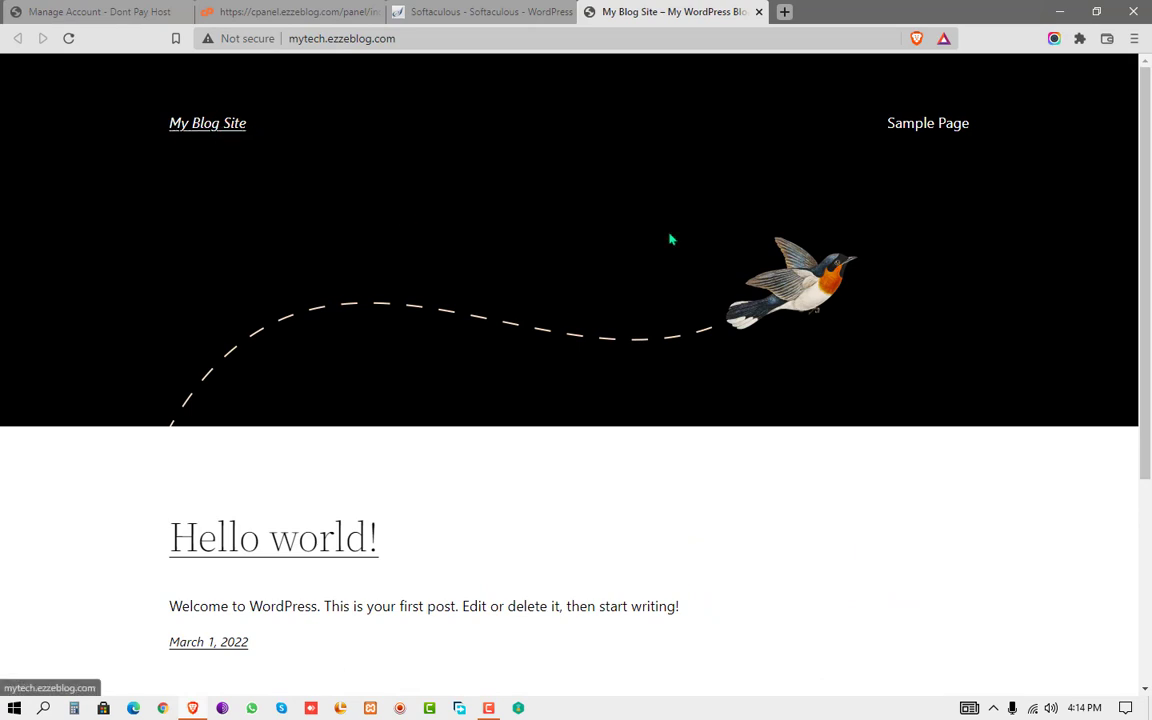
- Scroll through the homepage's Hello world! post, then switch back to the Softaculous tab
scroll(90, 446, "down", 3)
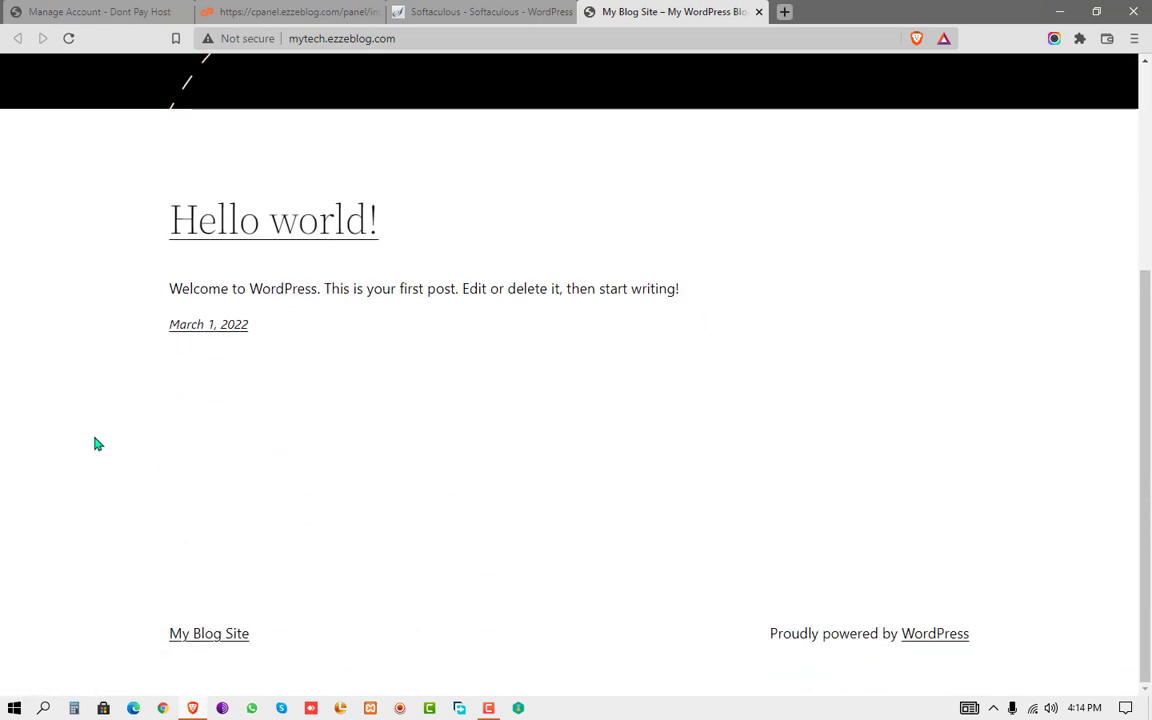
scroll(97, 443, "up", 2)
scroll(97, 443, "down", 2)
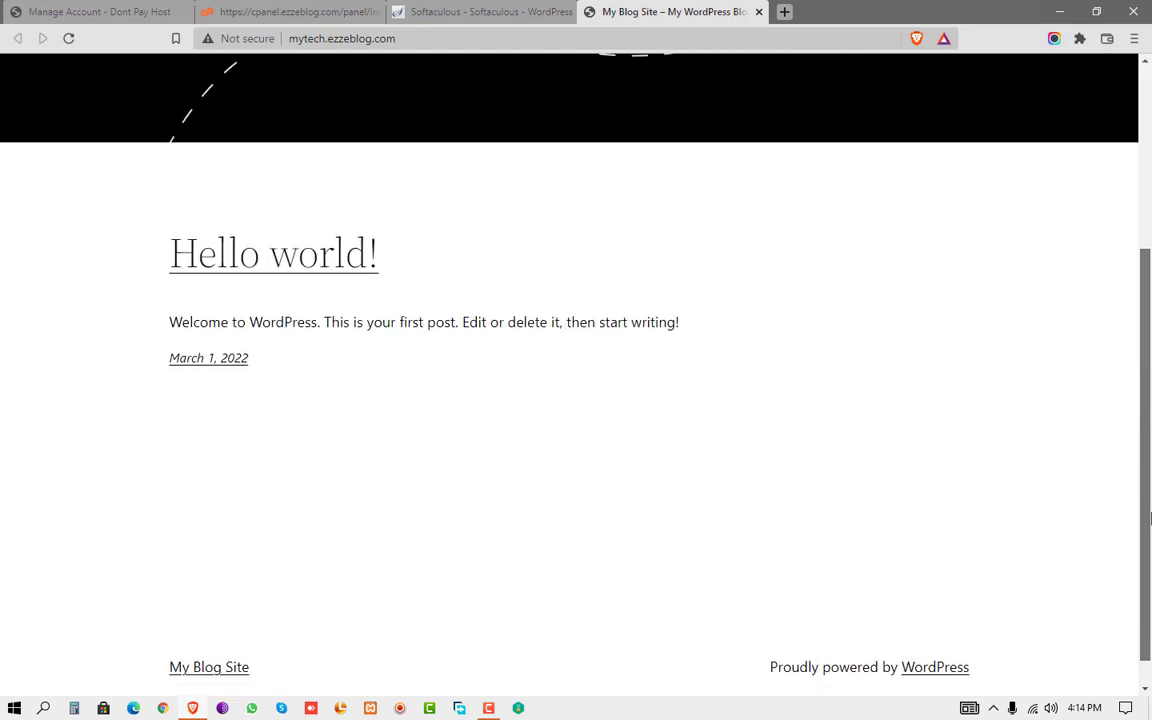
scroll(97, 443, "up", 2)
scroll(926, 342, "up", 2)
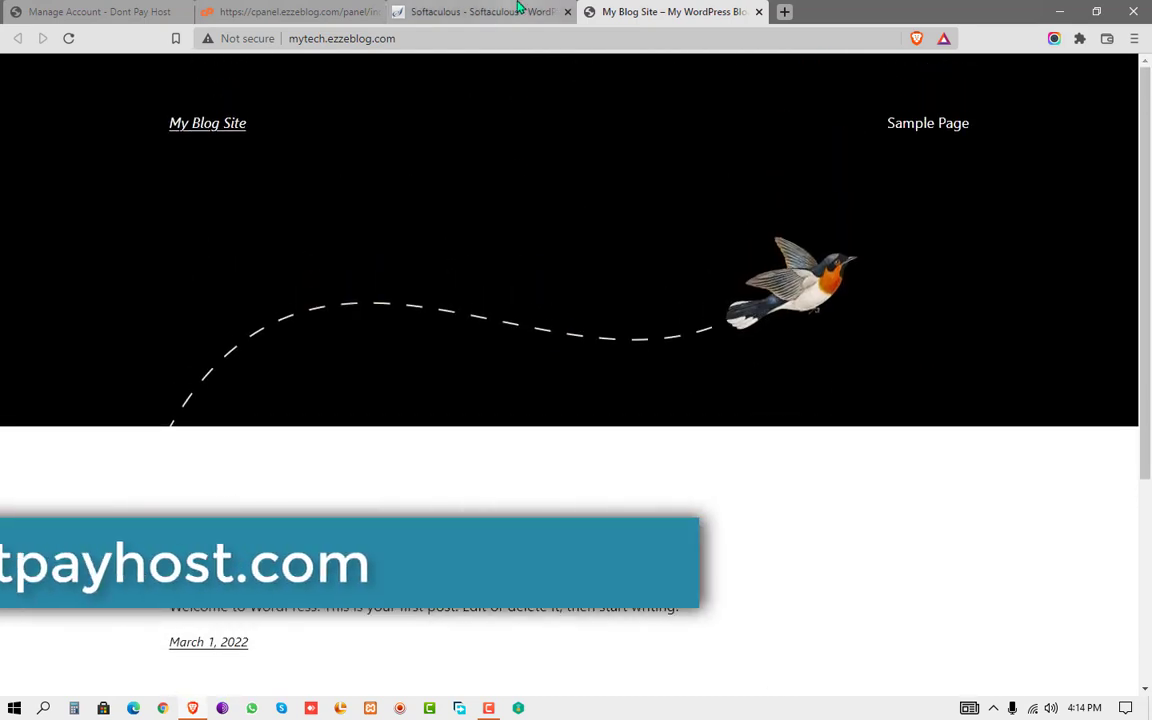
left_click(520, 11)
scroll(380, 324, "down", 1)
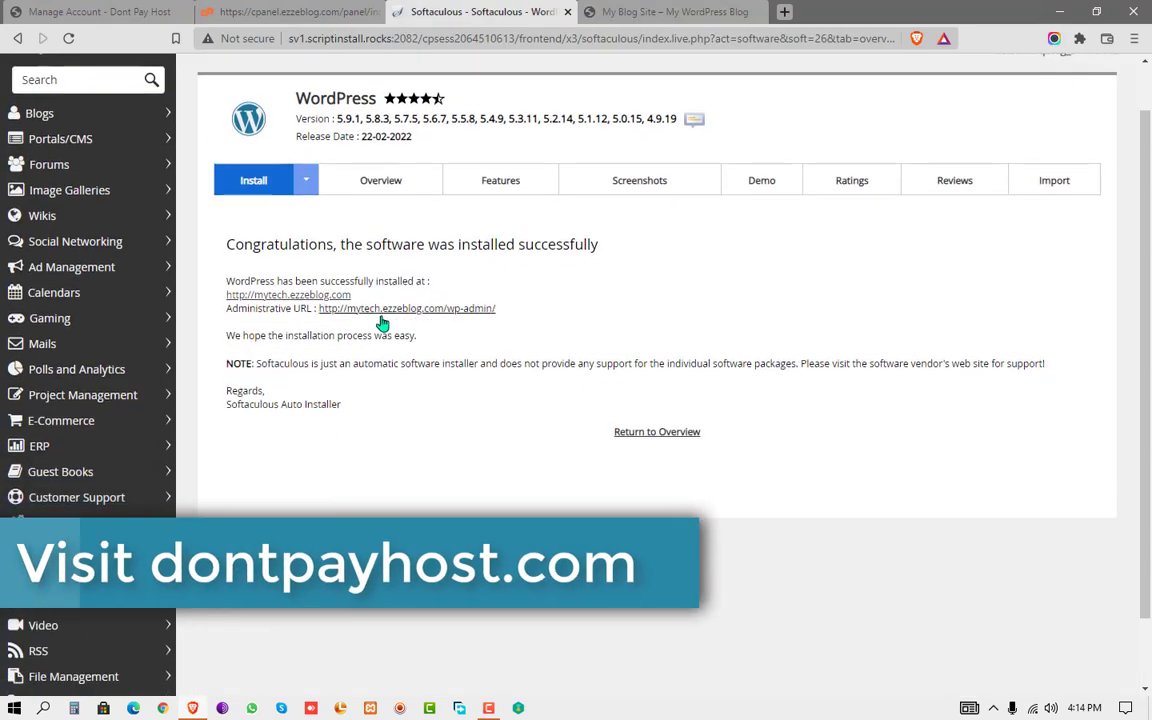
- Follow the /wp-admin/ Administrative URL and dismiss the Welcome to WordPress panel
left_click_drag(214, 306, 312, 323)
left_click(318, 322)
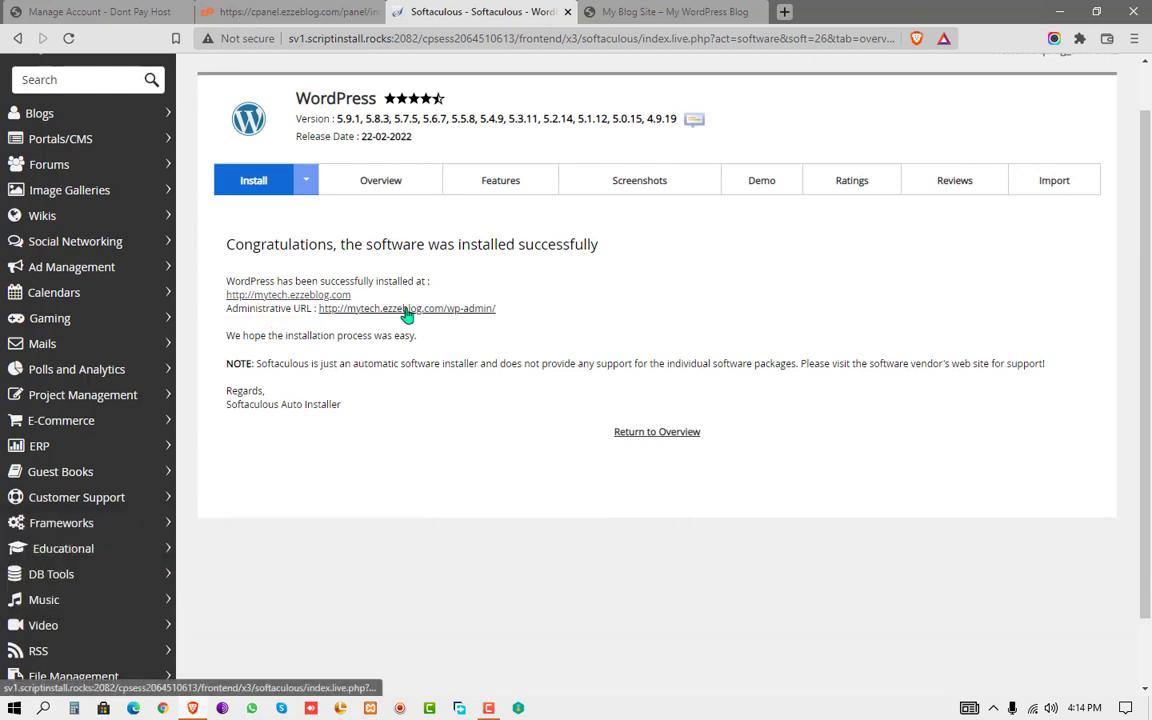
left_click(405, 312)
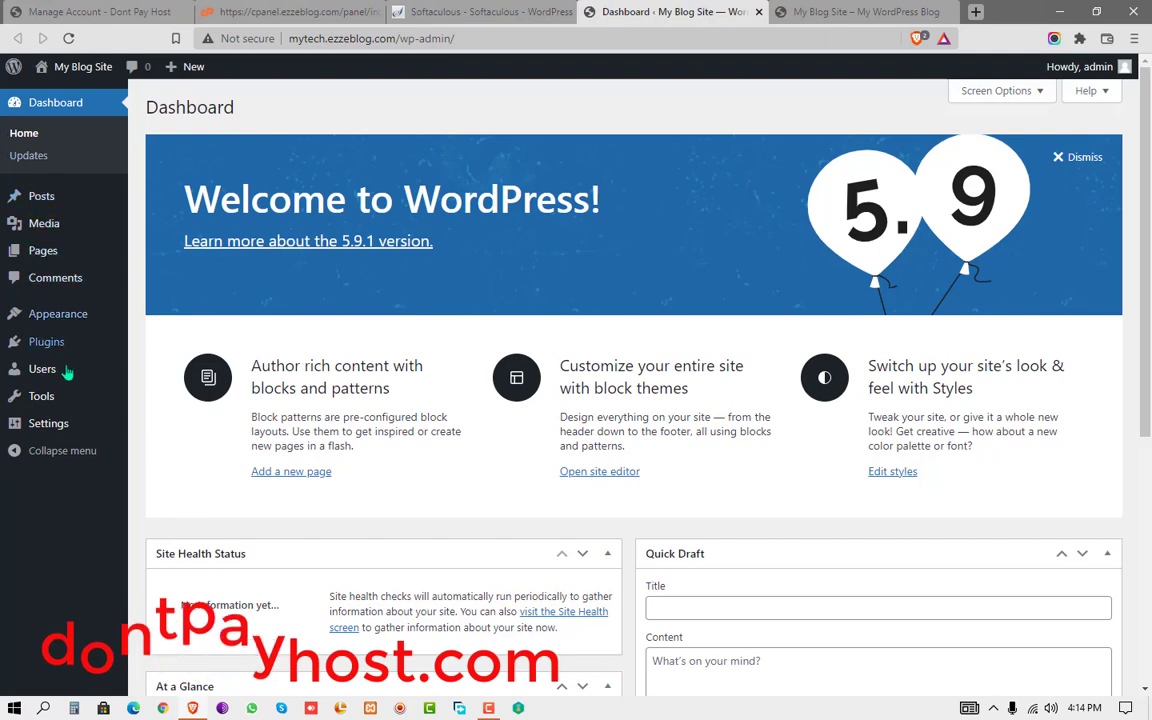
left_click(1064, 163)
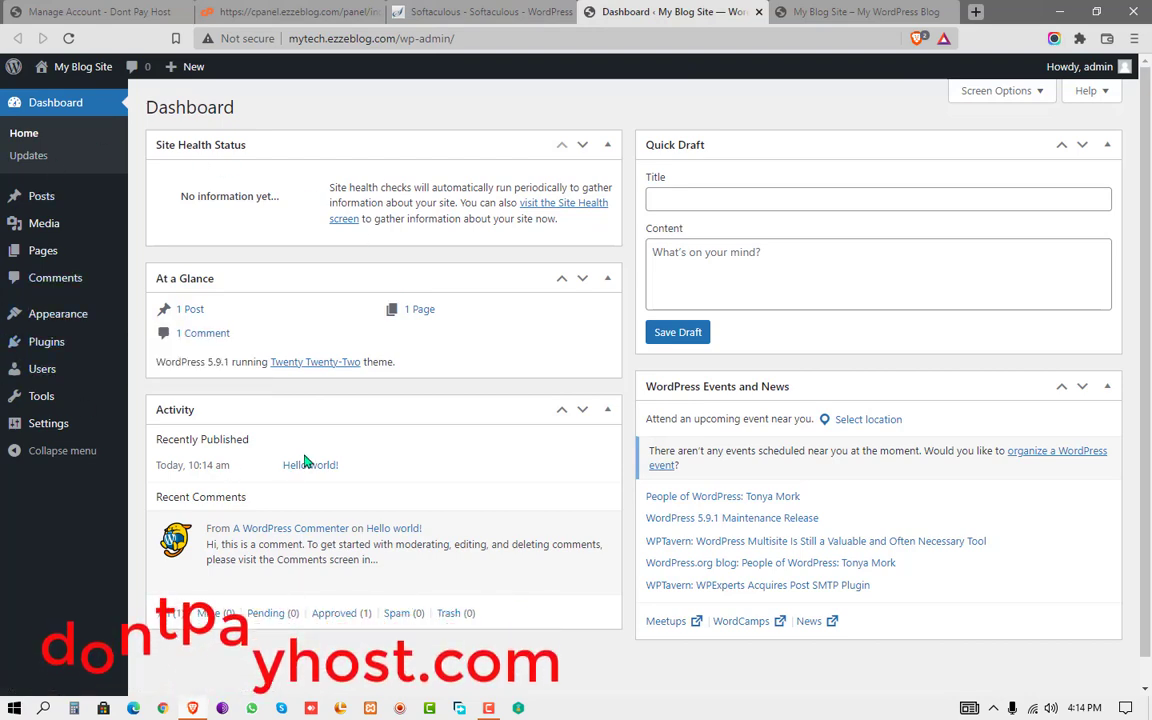
scroll(307, 461, "down", 2)
scroll(307, 461, "up", 2)
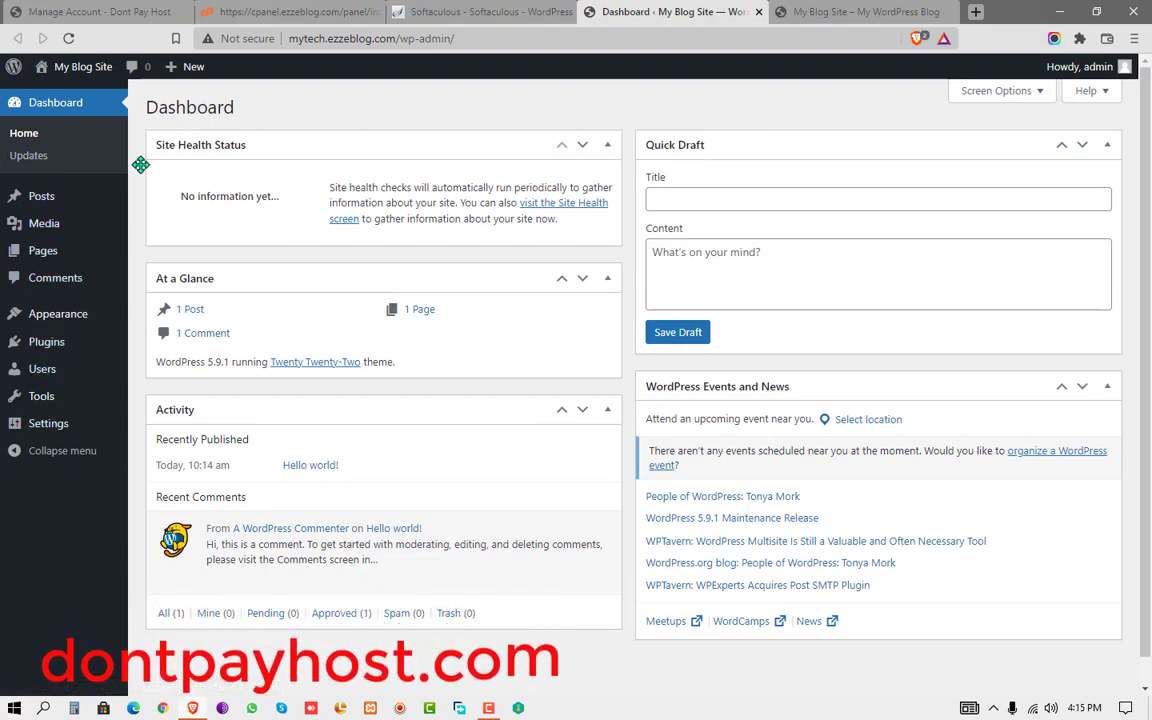
- Uncheck all five dashboard widgets in Screen Options, then go to the Plugins page
left_click(1000, 92)
left_click(503, 178)
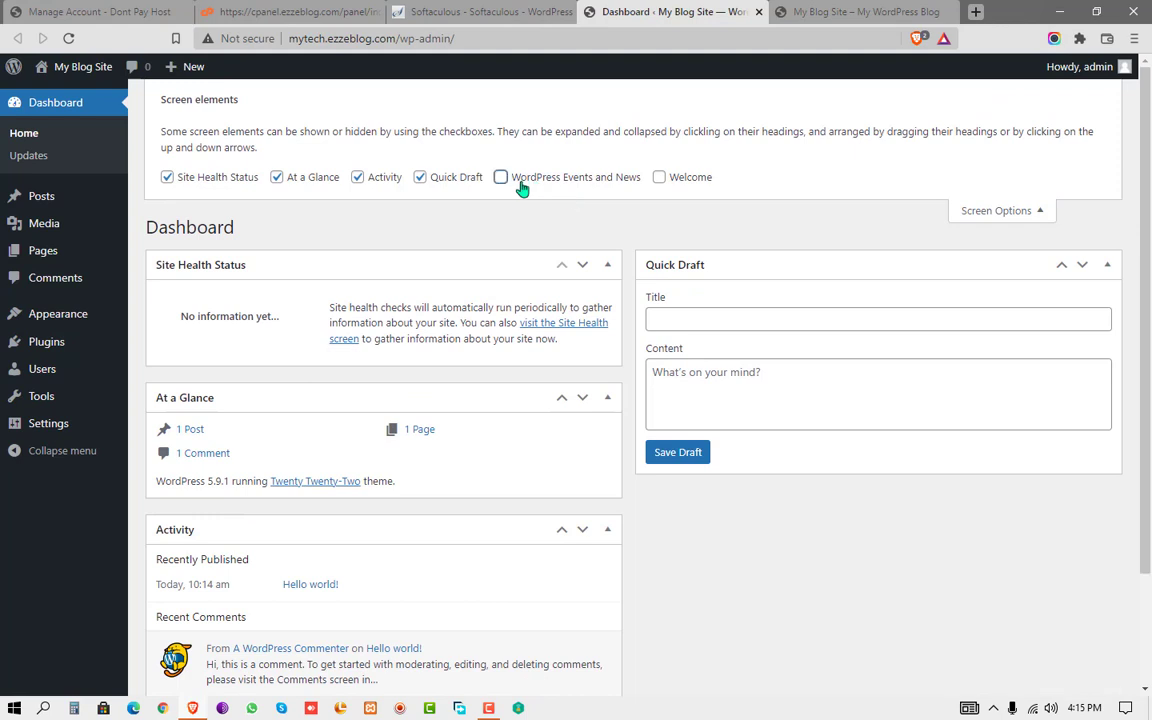
left_click(445, 180)
left_click(373, 177)
left_click(278, 177)
left_click(258, 180)
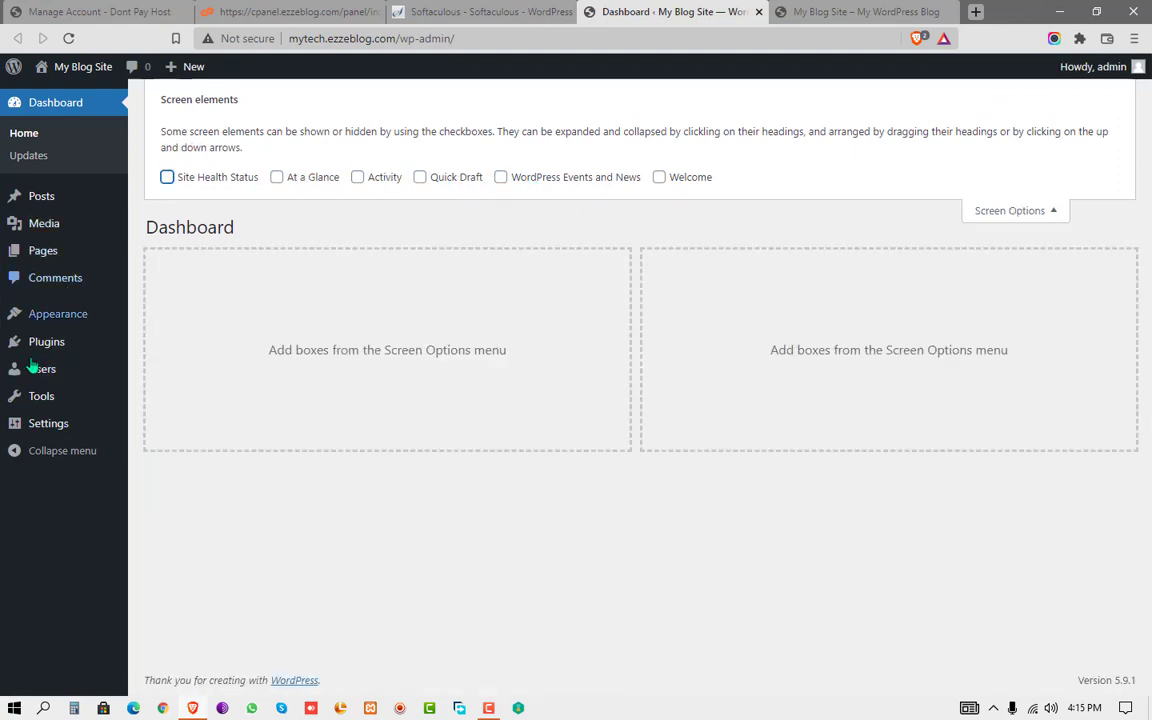
left_click(58, 346)
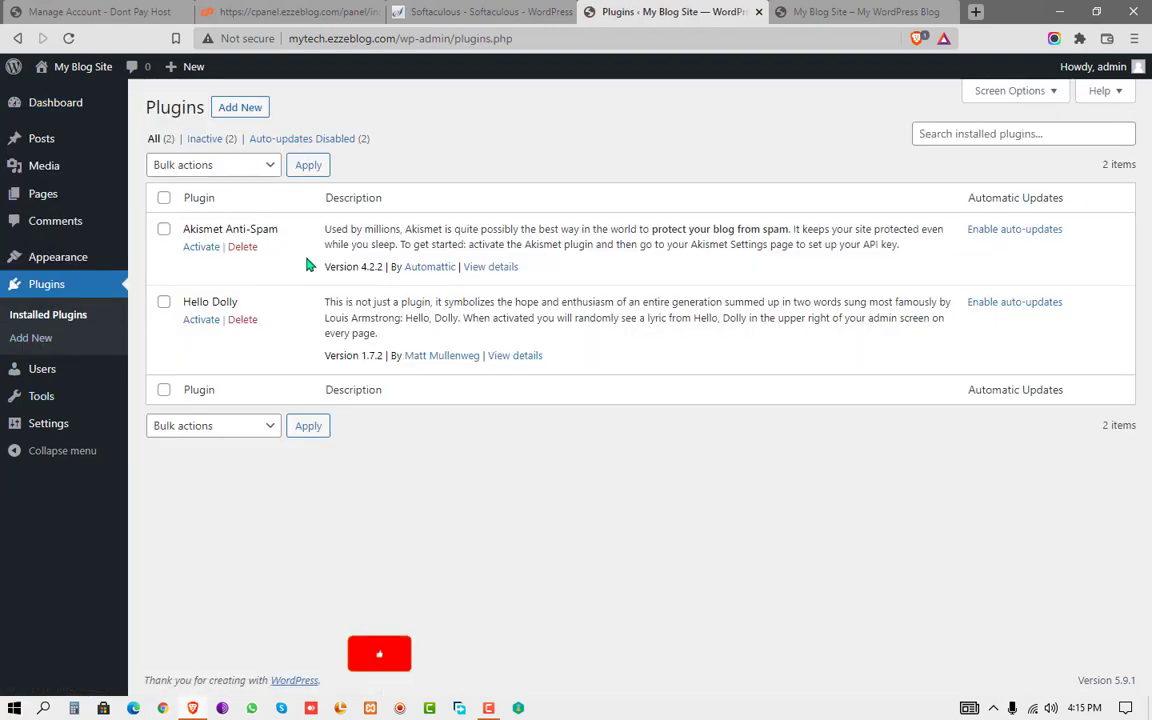
- Look over Add Plugins and the General Settings Tagline and WordPress Address, then return to Dashboard
left_click(31, 338)
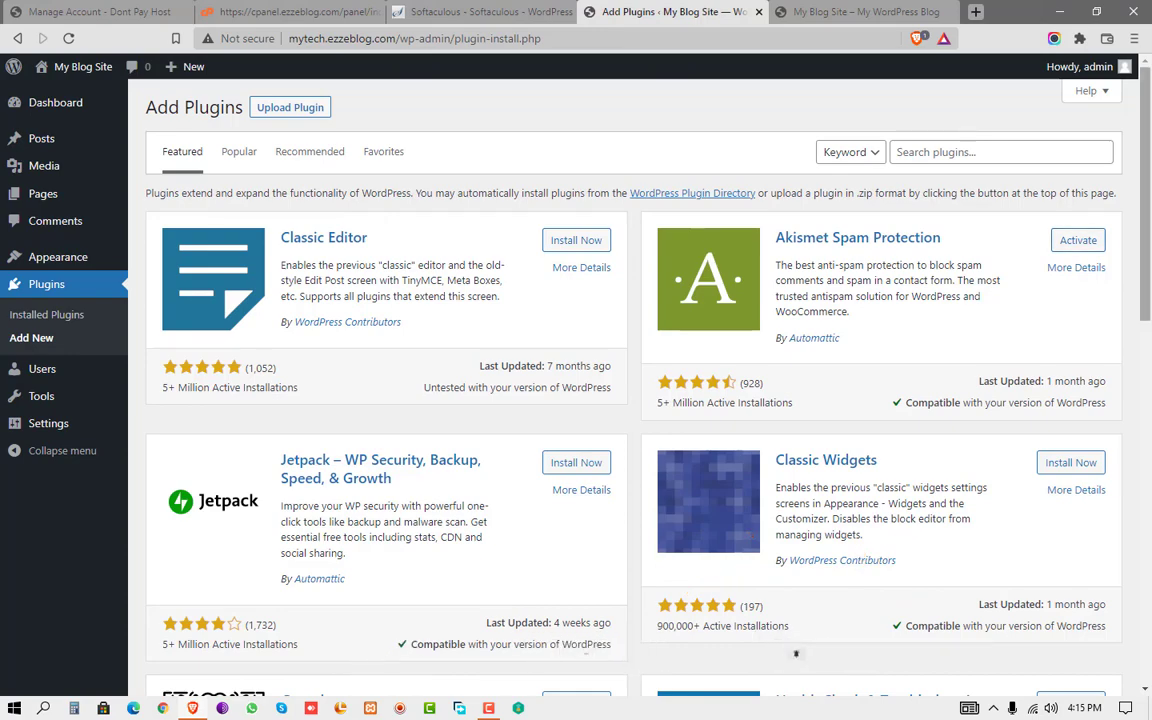
mouse_move(1148, 250)
left_mouse_down()
mouse_move(1150, 573)
mouse_move(1148, 253)
left_mouse_up()
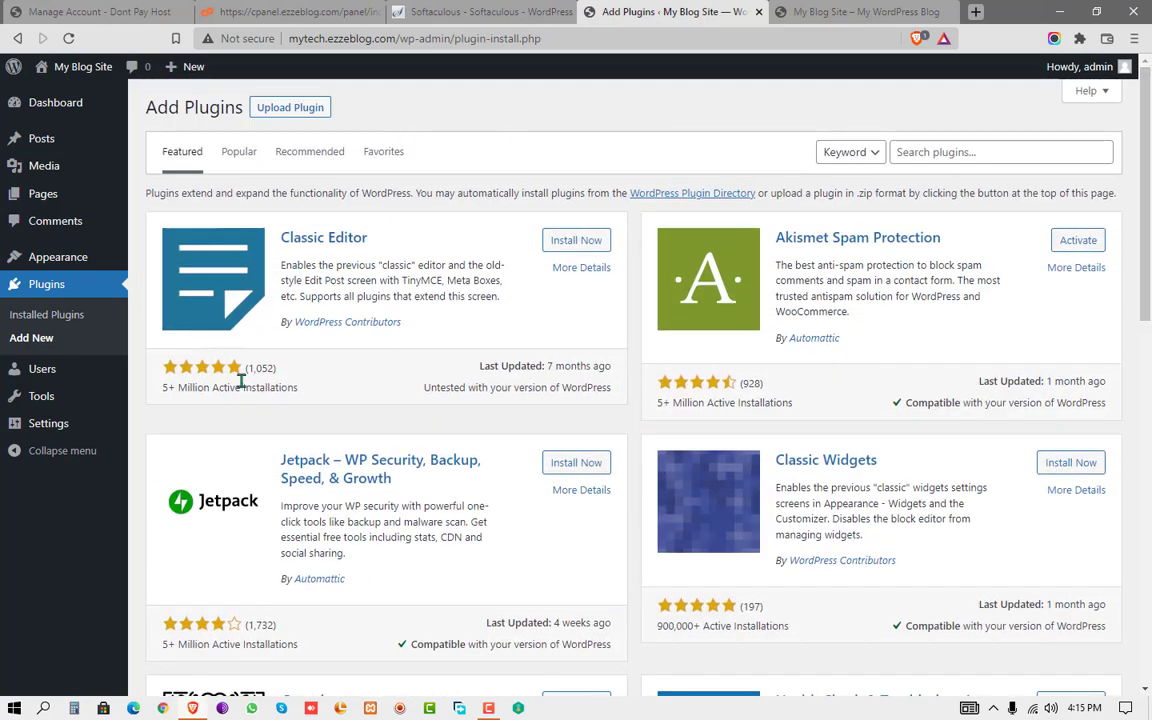
left_click(47, 430)
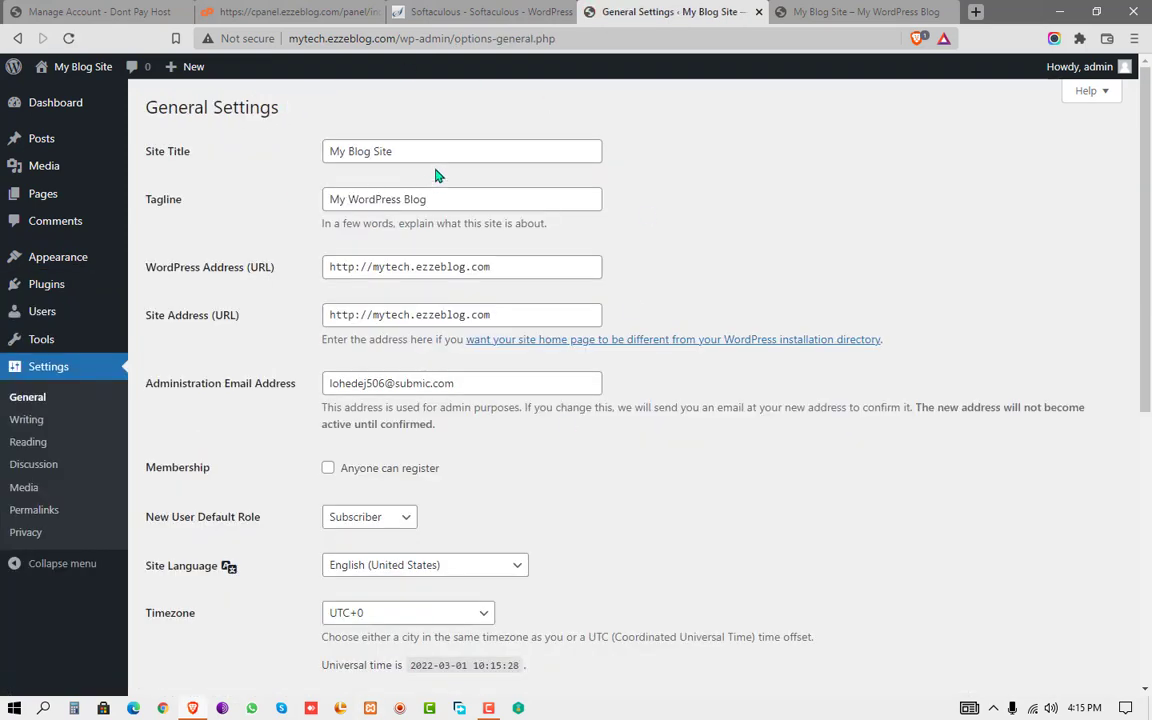
left_click(454, 190)
left_click(509, 267)
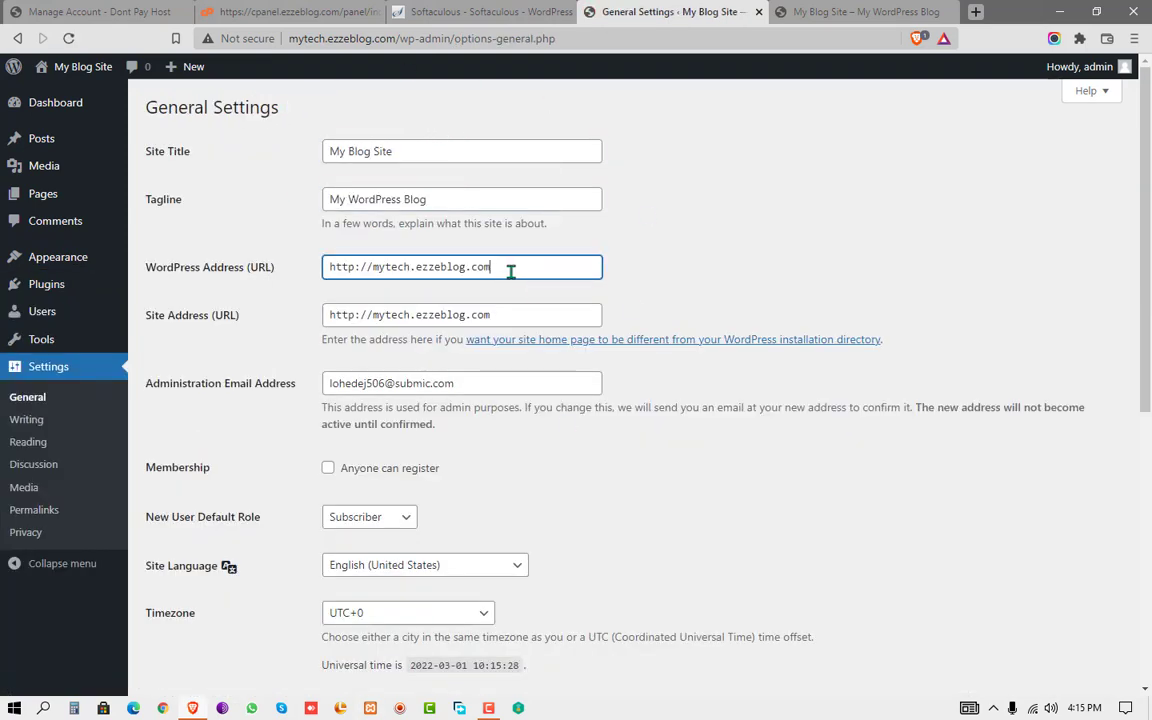
scroll(224, 350, "down", 3)
scroll(135, 300, "up", 2)
scroll(135, 300, "up", 1)
left_click(48, 116)
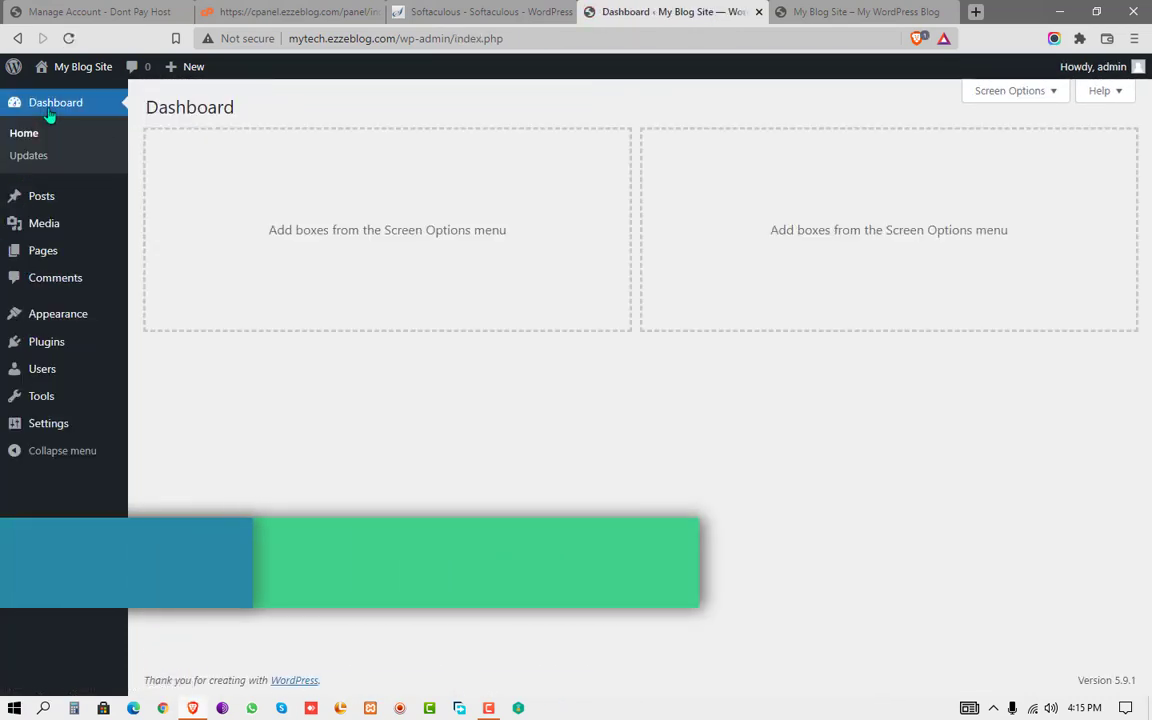